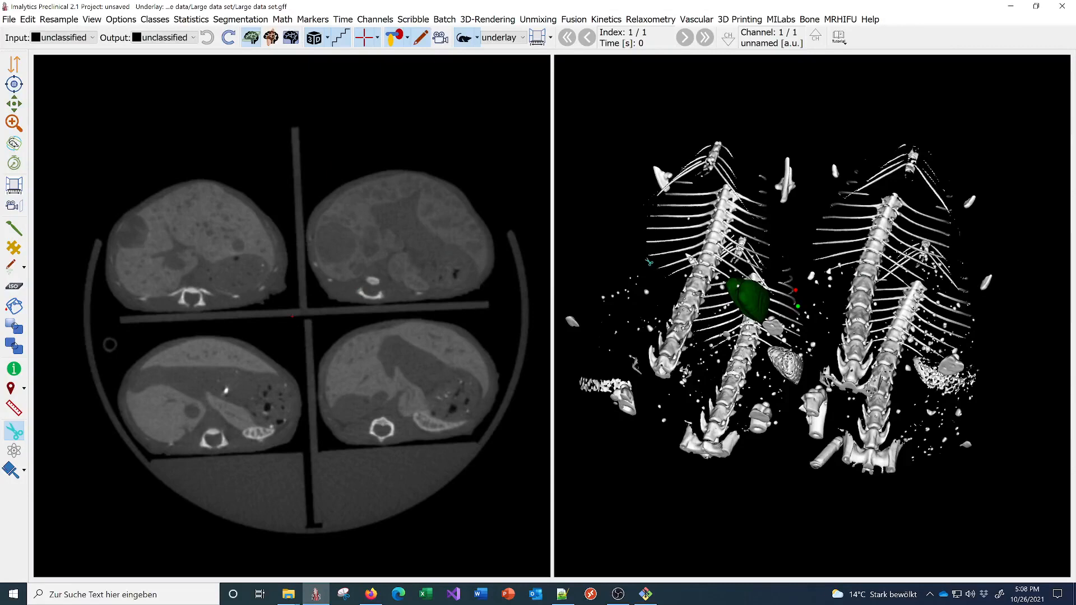
pyautogui.click(846, 41)
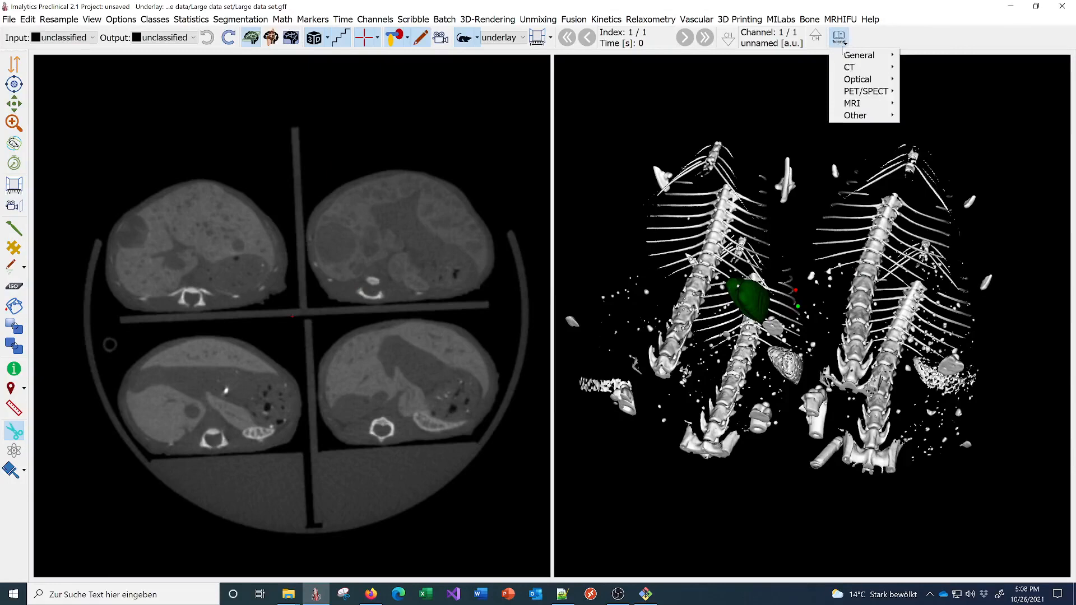
pyautogui.moveTo(852, 58)
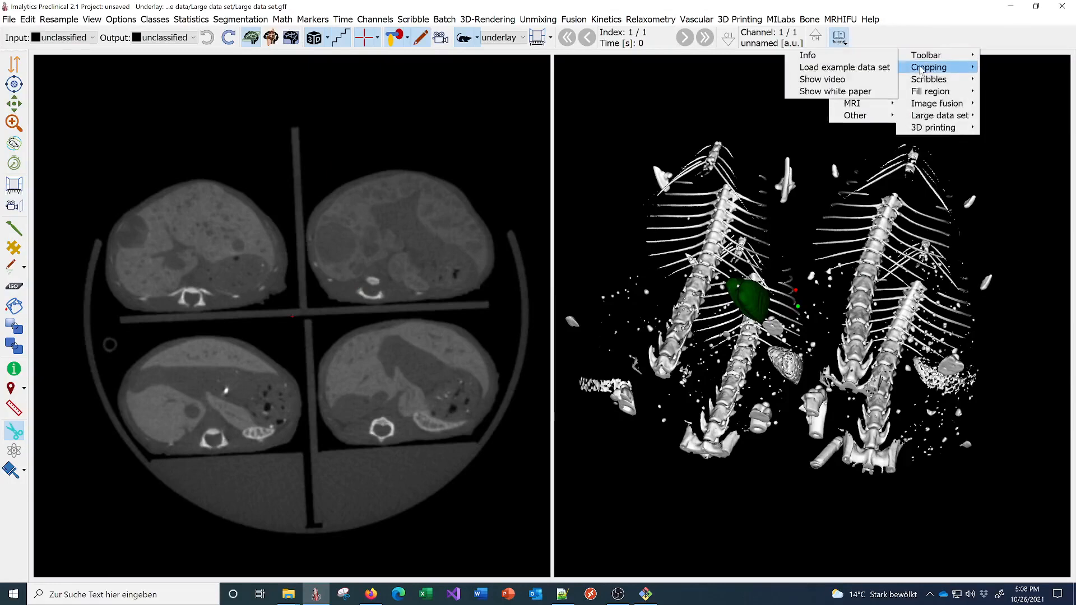
pyautogui.moveTo(921, 70)
pyautogui.click(922, 36)
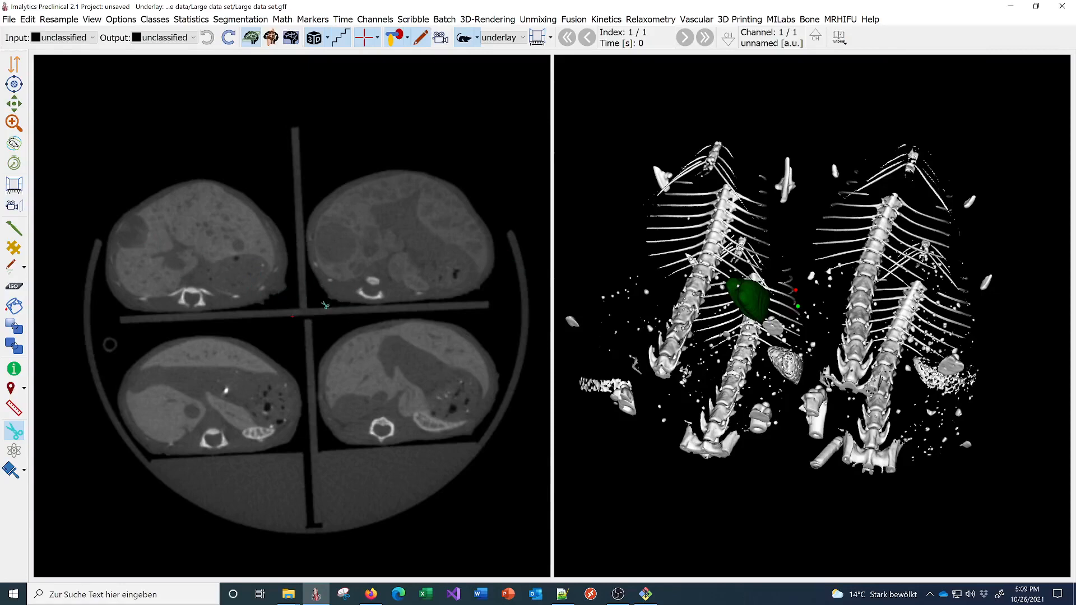
# - Browse through the CT slices of the four mice and examine the upper-left mouse up close
pyautogui.scroll(-5, 216, 247)
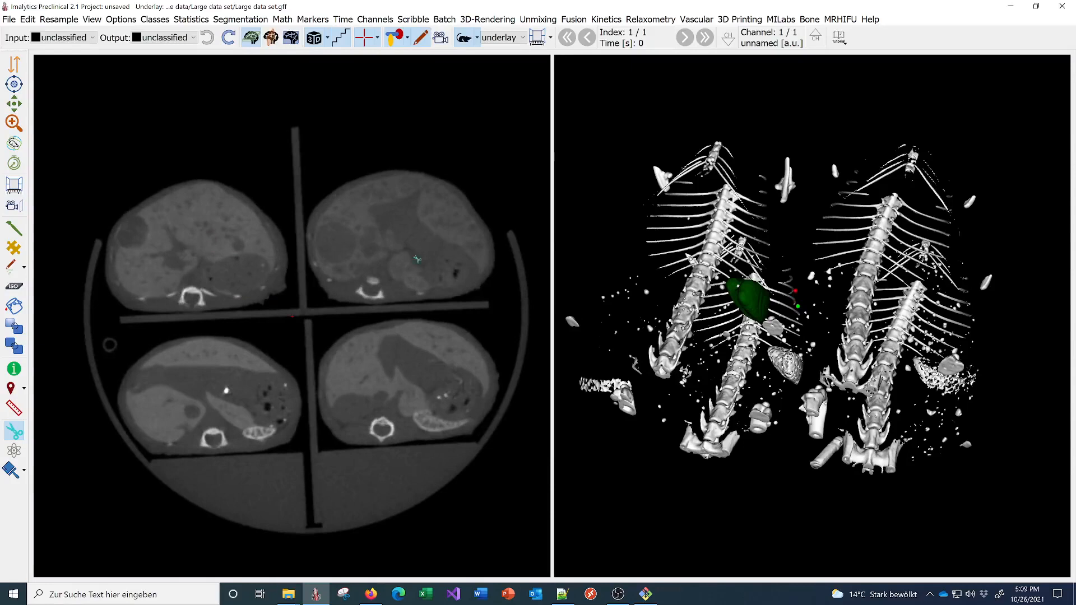
pyautogui.scroll(-4, 417, 259)
pyautogui.keyDown('ctrl'); pyautogui.scroll(1, 129, 244); pyautogui.keyUp('ctrl')
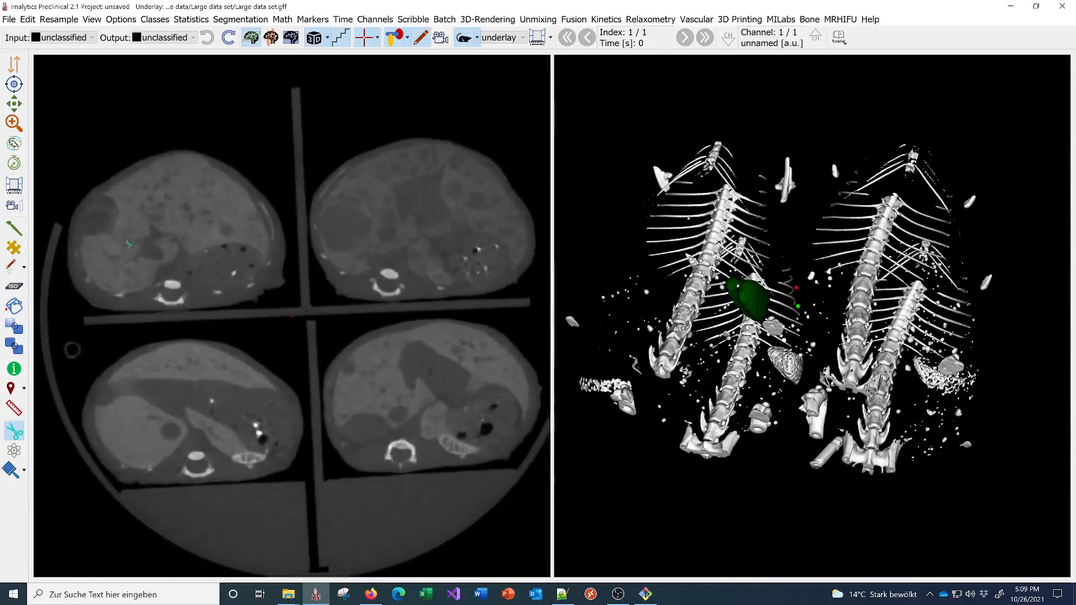
pyautogui.moveTo(239, 247); pyautogui.dragTo(425, 345, button='middle')
pyautogui.keyDown('ctrl'); pyautogui.scroll(2, 317, 299); pyautogui.keyUp('ctrl')
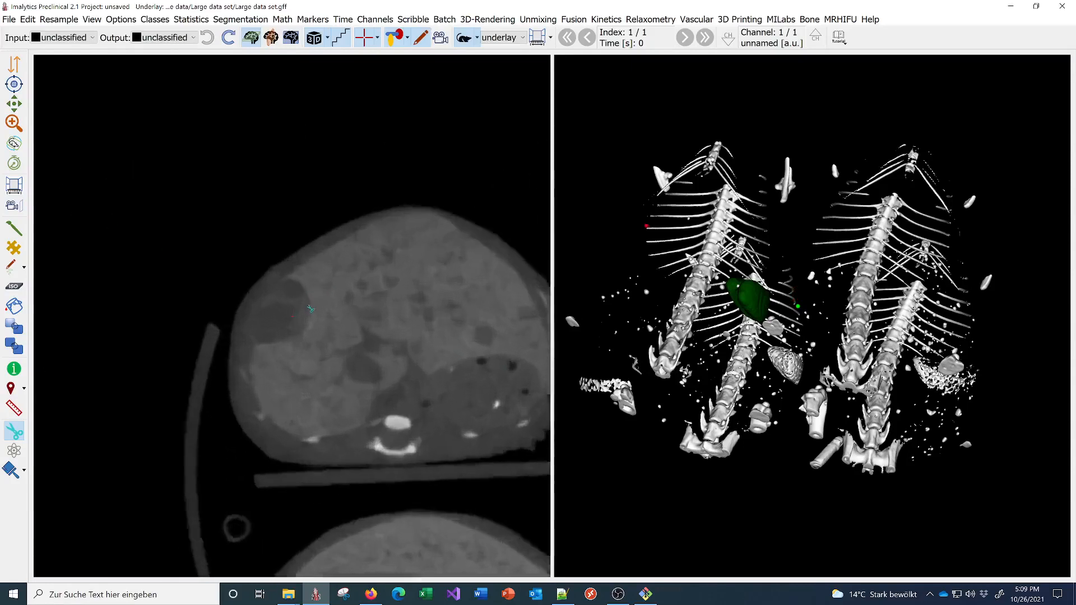
pyautogui.scroll(-3, 311, 314)
pyautogui.scroll(-3, 309, 317)
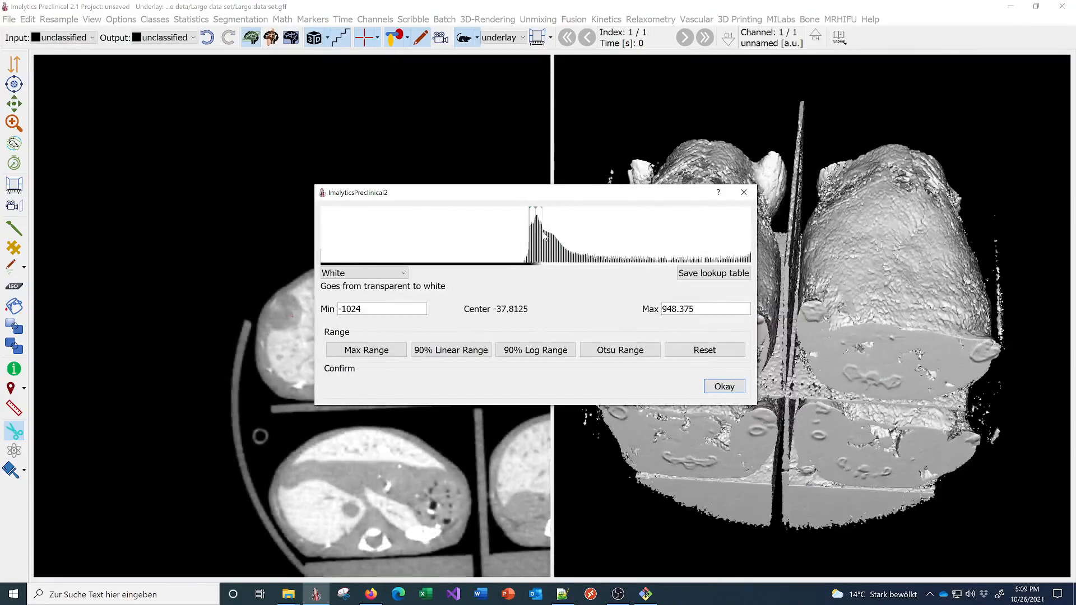
# - Raise the maximum of the underlay's white display range to 3335.38 so the 3D rendering shows the bones
pyautogui.moveTo(544, 236); pyautogui.dragTo(560, 238)
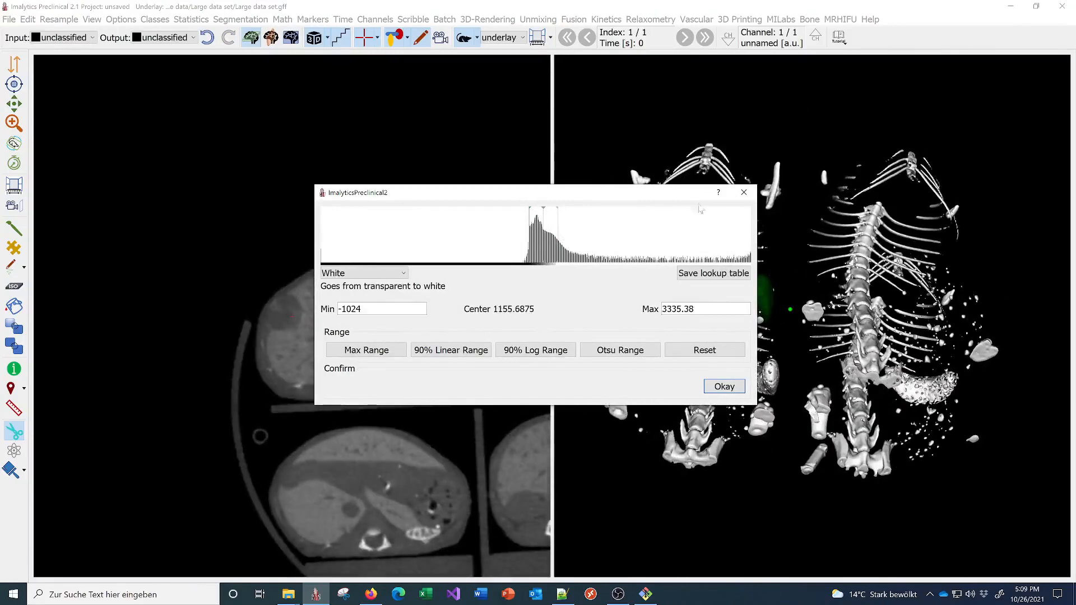
pyautogui.click(744, 192)
pyautogui.moveTo(710, 380); pyautogui.dragTo(820, 336)
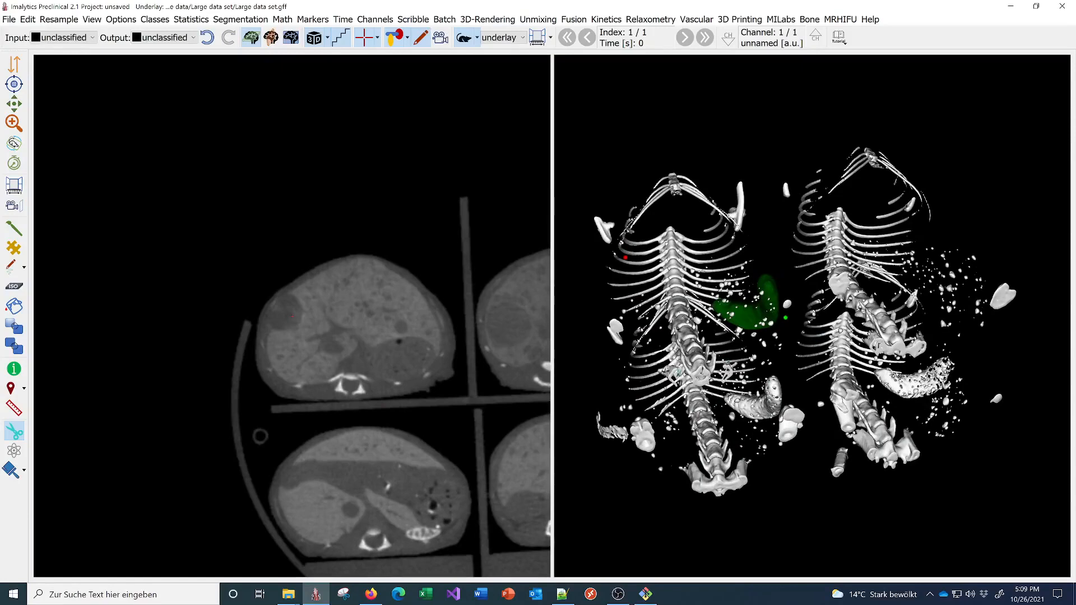
# - Crop the data set in the slice view to the upper-left mouse, with a field of view of about 27.5 x 20.8 x 33.1 mm
pyautogui.click(490, 404)
pyautogui.click(236, 300)
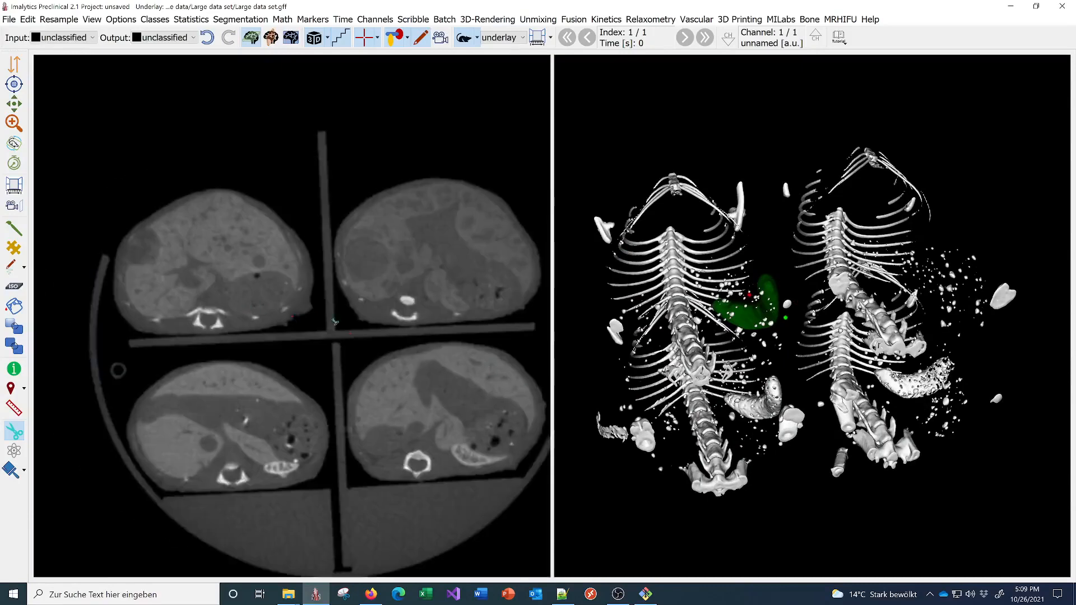
pyautogui.scroll(-1, 339, 318)
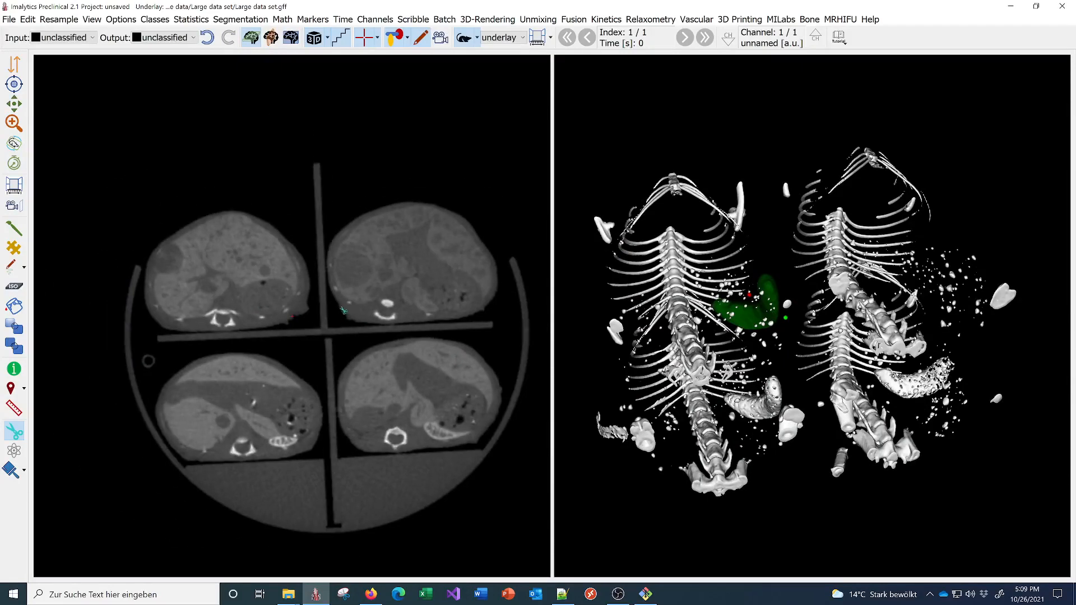
pyautogui.click(16, 431)
pyautogui.moveTo(307, 246)
pyautogui.mouseDown()
pyautogui.moveTo(312, 306)
pyautogui.moveTo(277, 337)
pyautogui.mouseUp()
pyautogui.moveTo(204, 338)
pyautogui.mouseDown()
pyautogui.moveTo(153, 336)
pyautogui.moveTo(133, 253)
pyautogui.moveTo(251, 206)
pyautogui.moveTo(297, 208)
pyautogui.mouseUp()
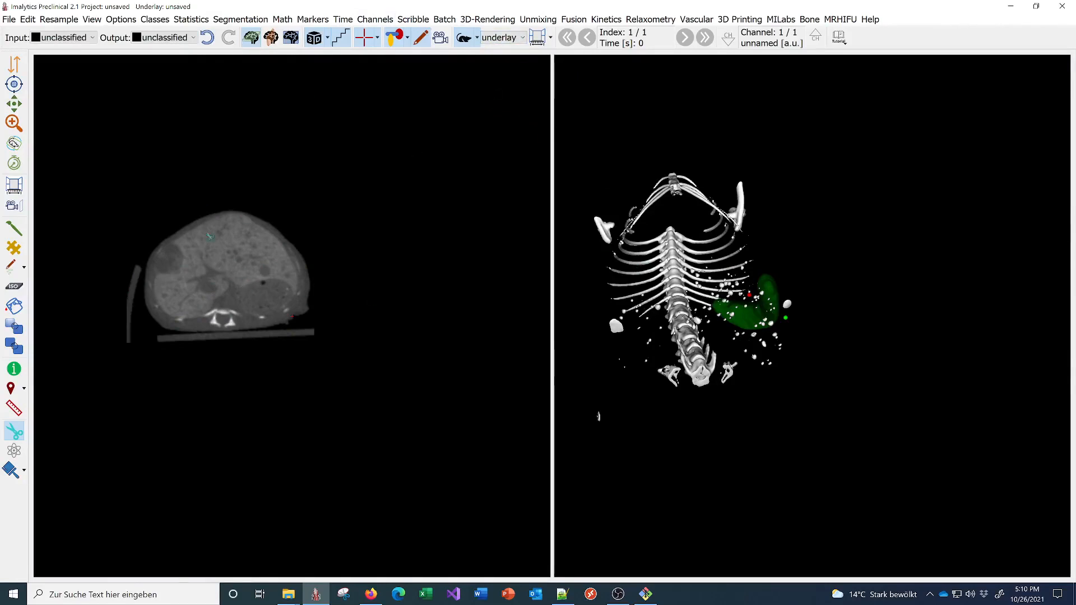
# - Inspect the cropped underlay's image size, dimensions, voxel sizes and field of view
pyautogui.click(9, 20)
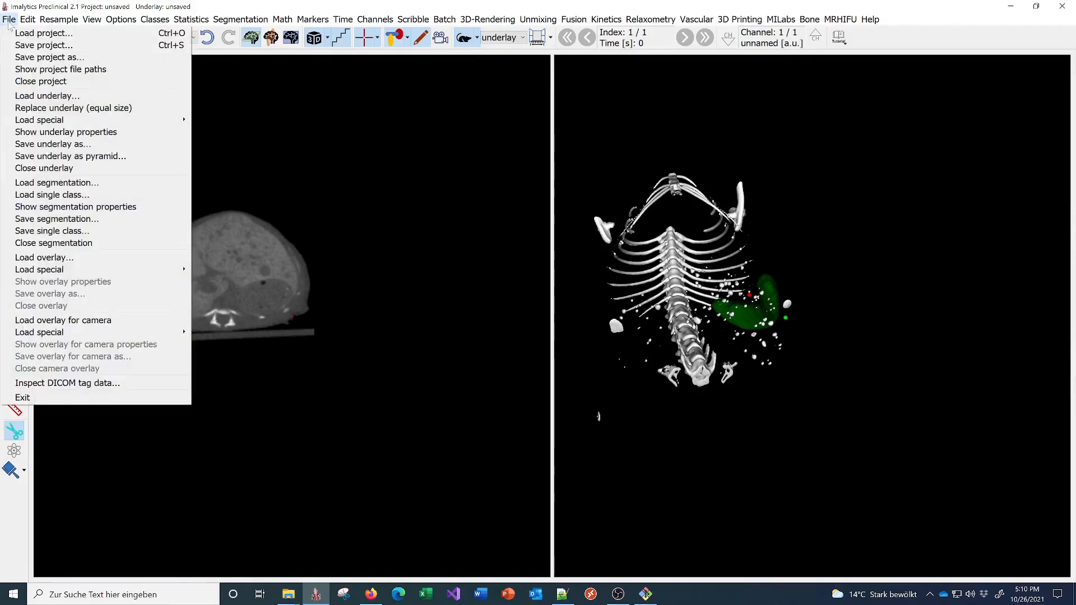
pyautogui.click(74, 133)
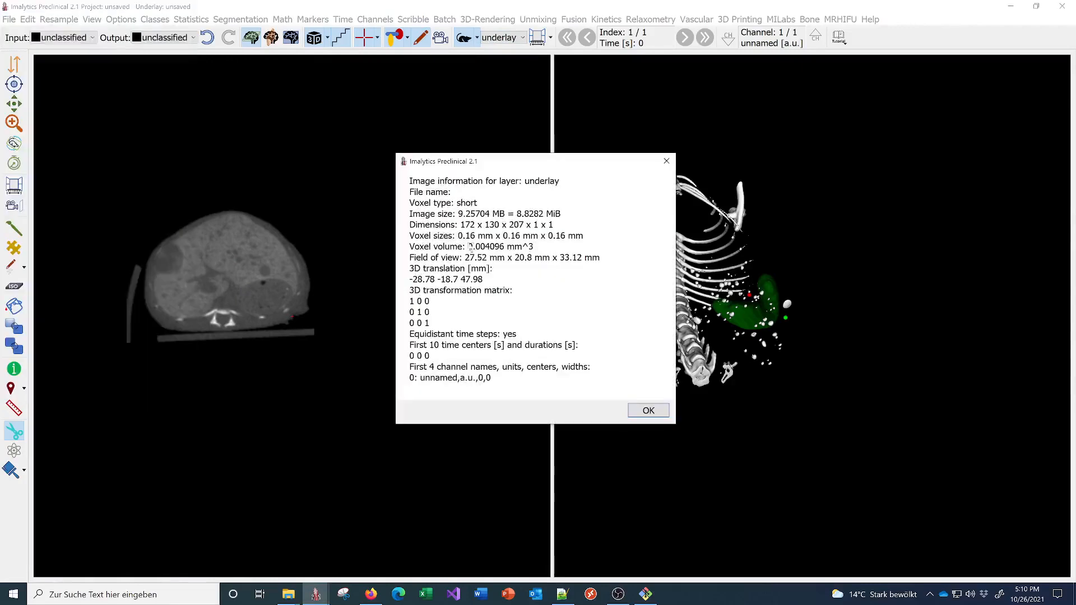
pyautogui.click(666, 160)
# - Check the file formats offered for saving the cropped underlay, and cancel the save
pyautogui.click(9, 19)
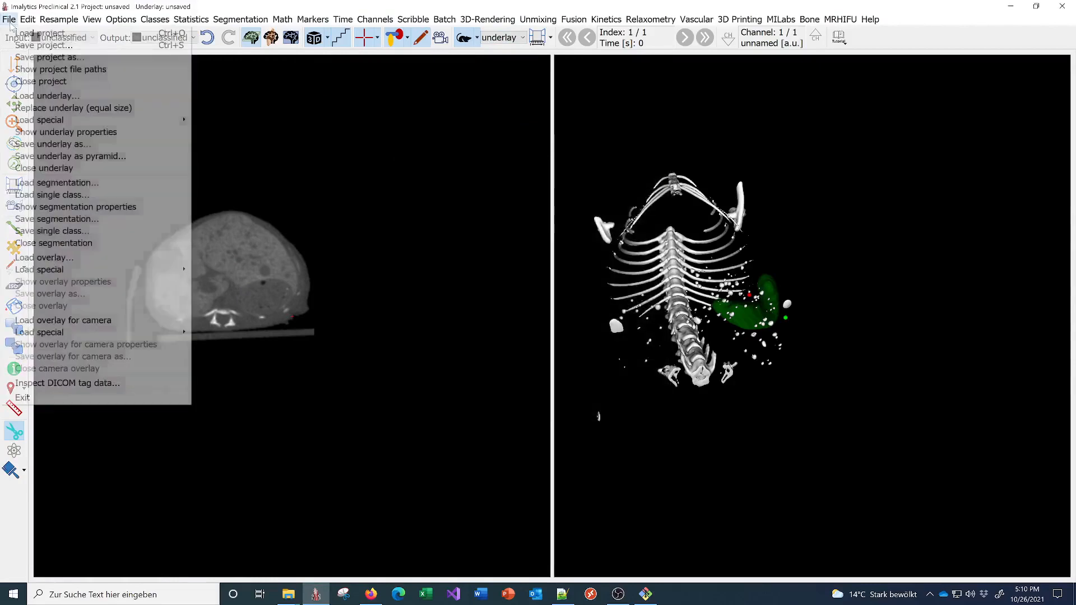
pyautogui.click(59, 145)
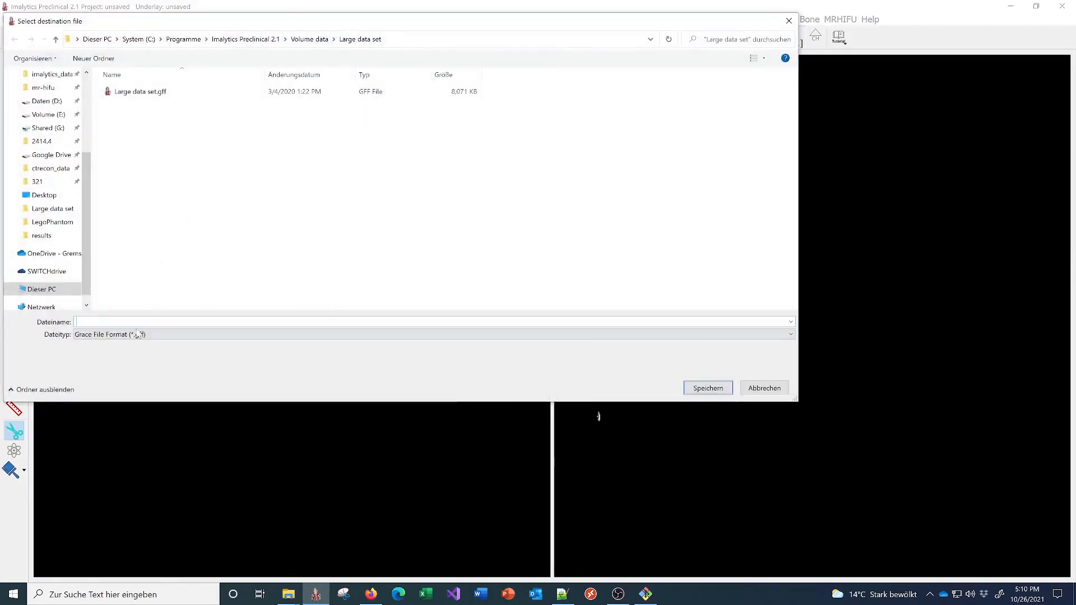
pyautogui.click(137, 335)
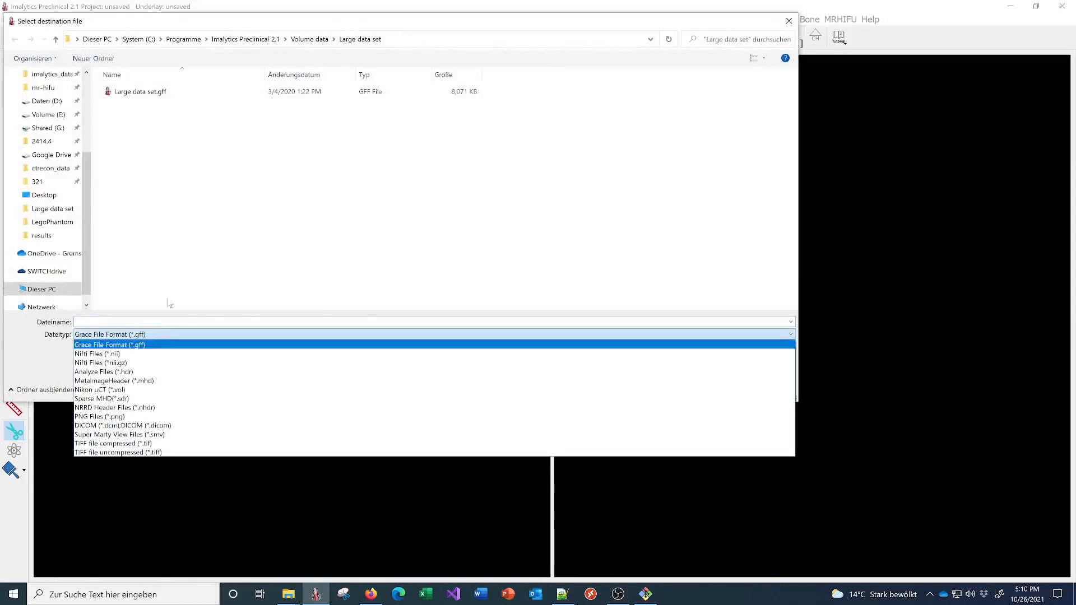
pyautogui.click(217, 212)
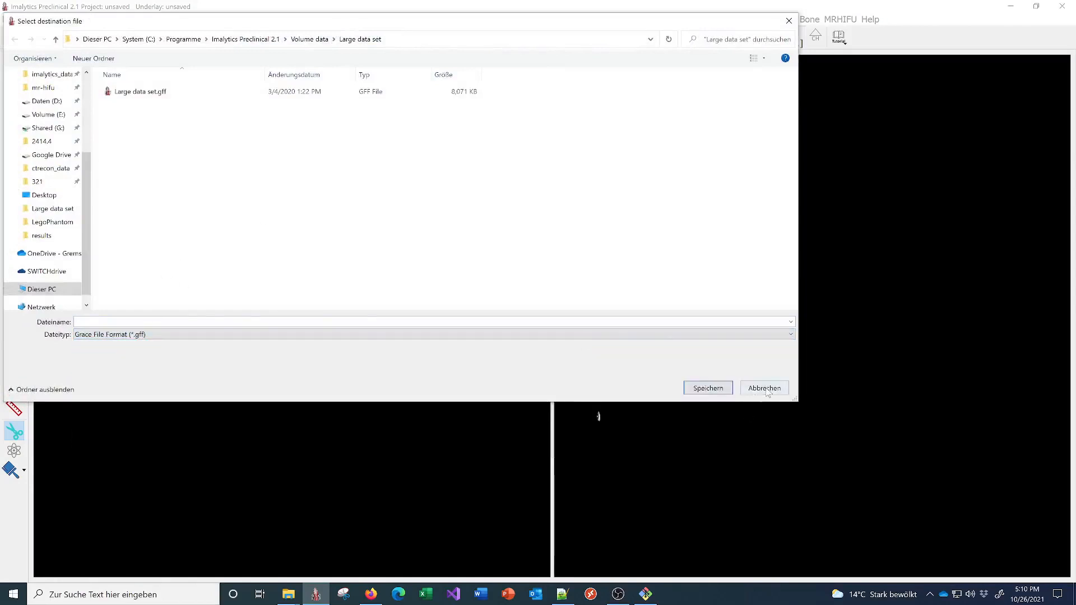
pyautogui.click(764, 389)
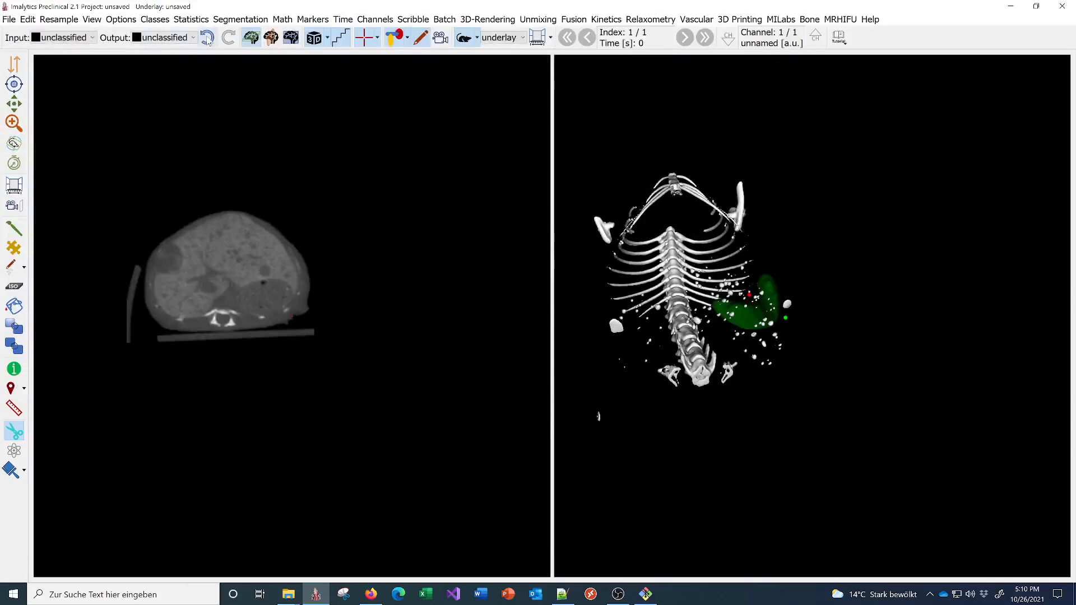
# - Undo the crop, and try cropping the slice view to the upper-right and lower-left mouse in turn, undoing each crop
pyautogui.click(207, 38)
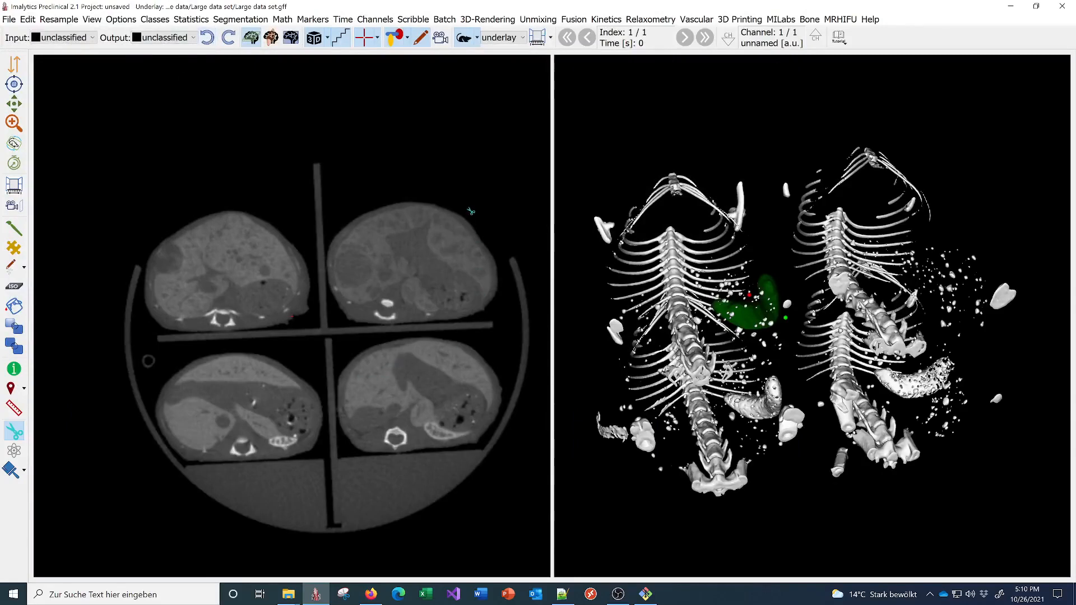
pyautogui.moveTo(470, 211)
pyautogui.mouseDown()
pyautogui.moveTo(431, 194)
pyautogui.moveTo(365, 196)
pyautogui.moveTo(331, 236)
pyautogui.moveTo(335, 289)
pyautogui.moveTo(360, 322)
pyautogui.moveTo(482, 310)
pyautogui.moveTo(511, 256)
pyautogui.moveTo(491, 263)
pyautogui.mouseUp()
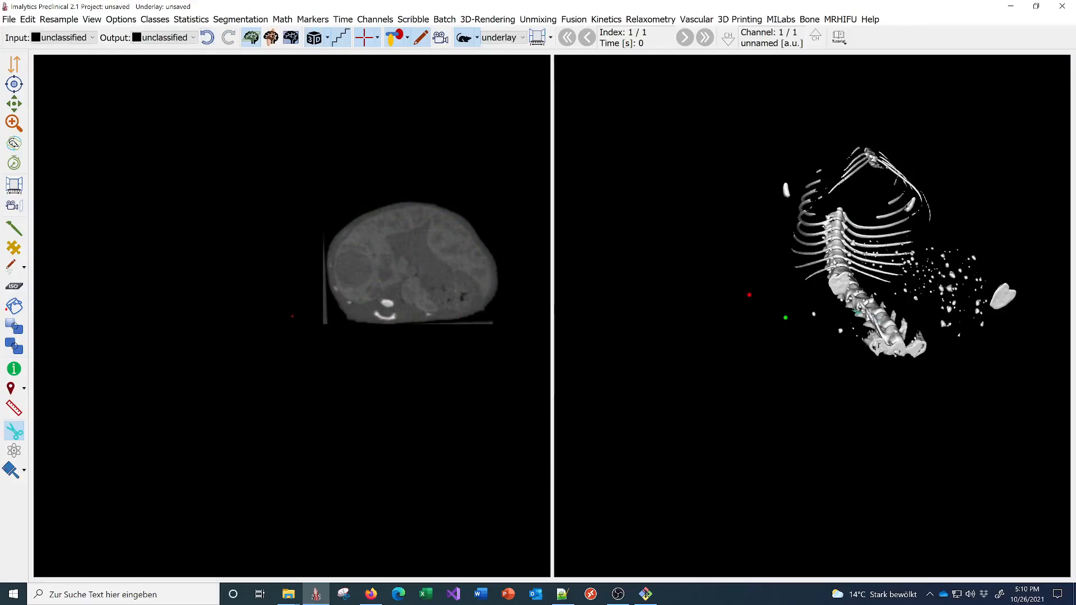
pyautogui.click(206, 37)
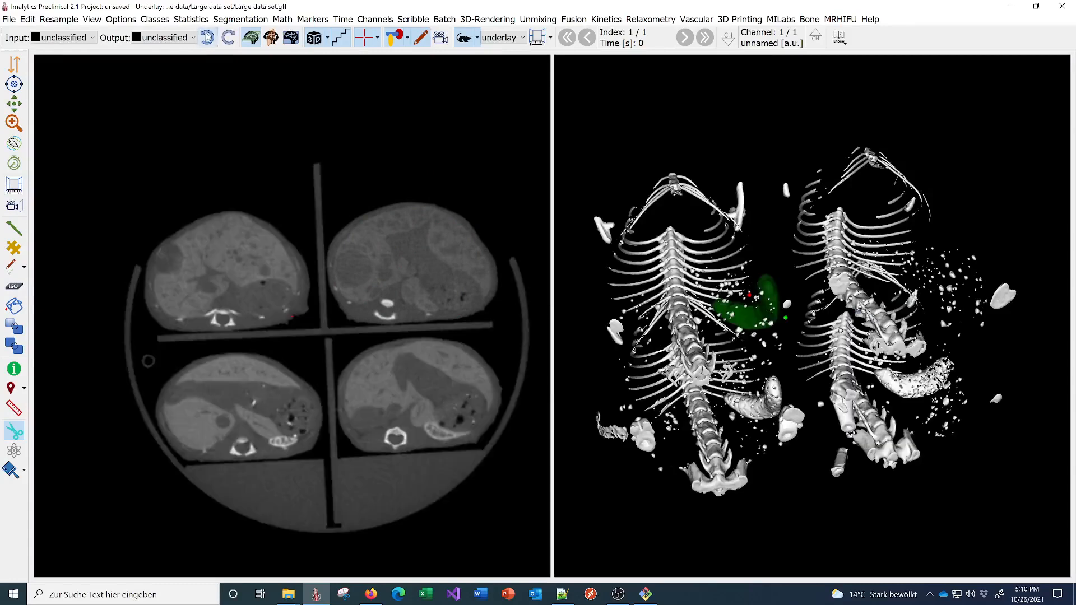
pyautogui.moveTo(295, 355)
pyautogui.mouseDown()
pyautogui.moveTo(249, 343)
pyautogui.moveTo(160, 379)
pyautogui.moveTo(161, 453)
pyautogui.moveTo(230, 474)
pyautogui.moveTo(301, 367)
pyautogui.moveTo(296, 357)
pyautogui.mouseUp()
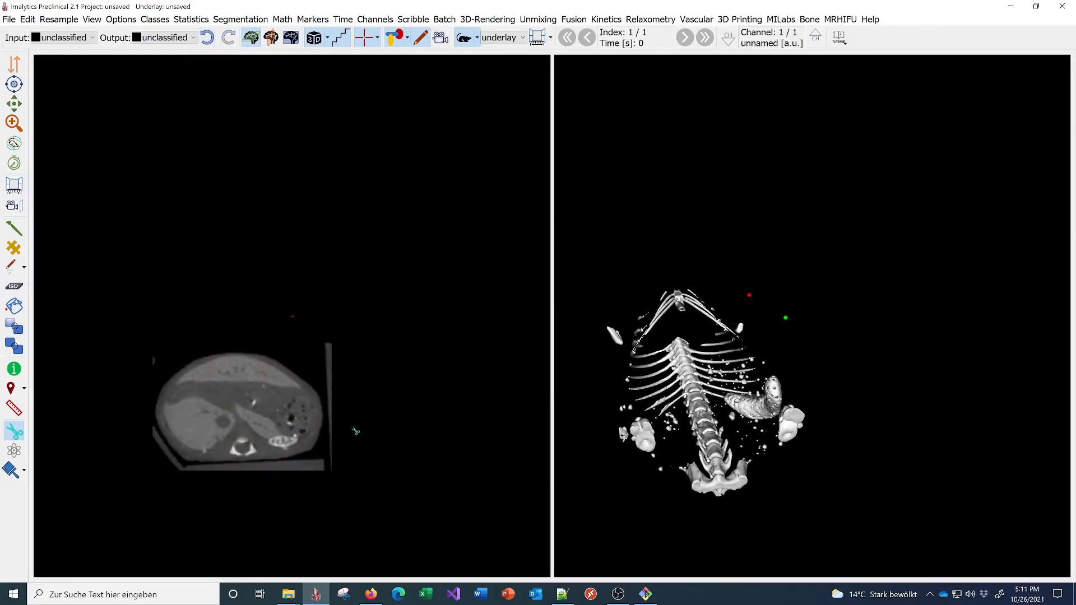
pyautogui.click(207, 37)
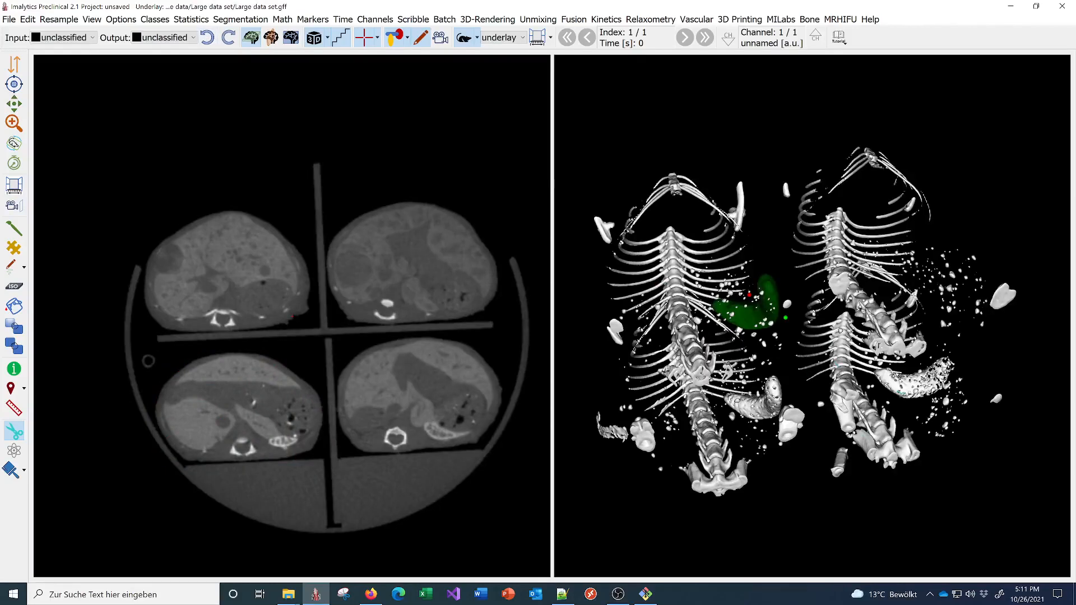
# - Try cropping to the upper-left mouse in the 3D rendering viewed along the body axis, and undo the crop
pyautogui.moveTo(891, 431); pyautogui.dragTo(851, 342, button='middle')
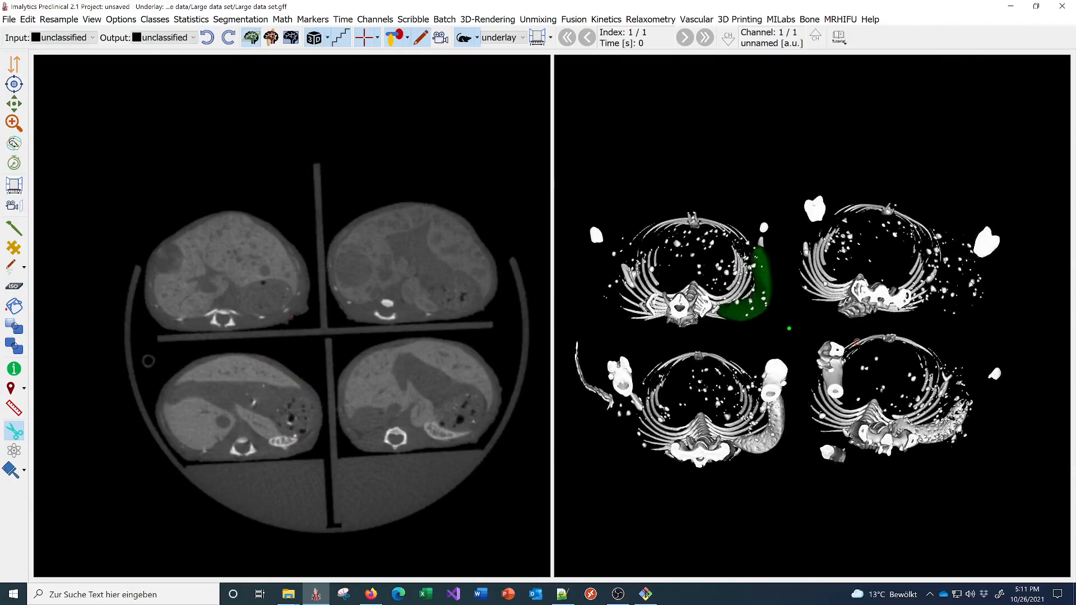
pyautogui.moveTo(753, 200)
pyautogui.mouseDown()
pyautogui.moveTo(597, 208)
pyautogui.moveTo(583, 269)
pyautogui.moveTo(644, 330)
pyautogui.moveTo(740, 334)
pyautogui.moveTo(787, 275)
pyautogui.moveTo(773, 235)
pyautogui.mouseUp()
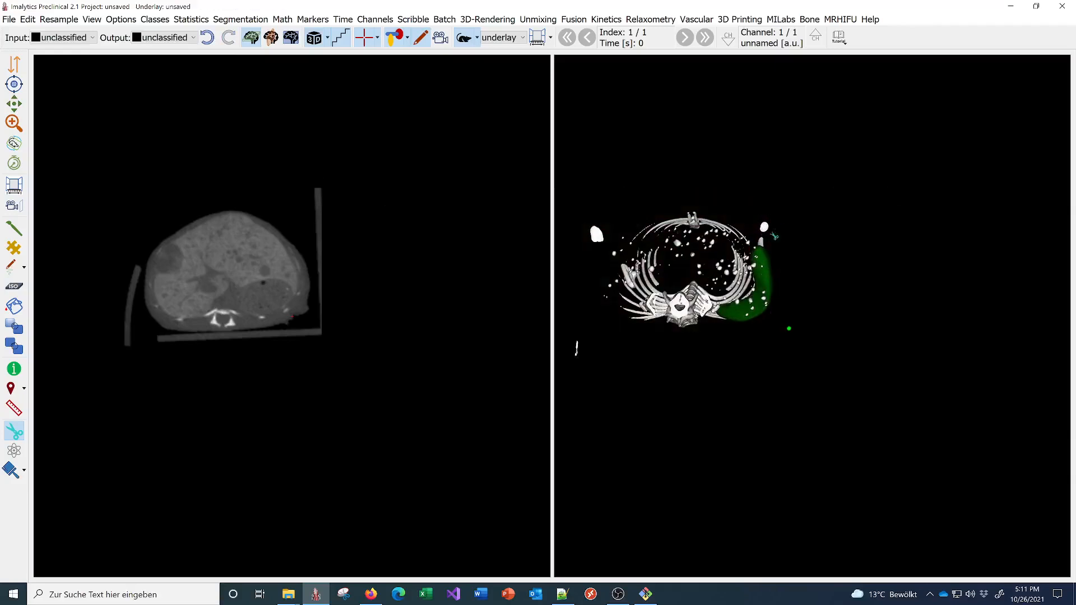
pyautogui.moveTo(760, 171); pyautogui.dragTo(800, 246, button='middle')
pyautogui.click(215, 44)
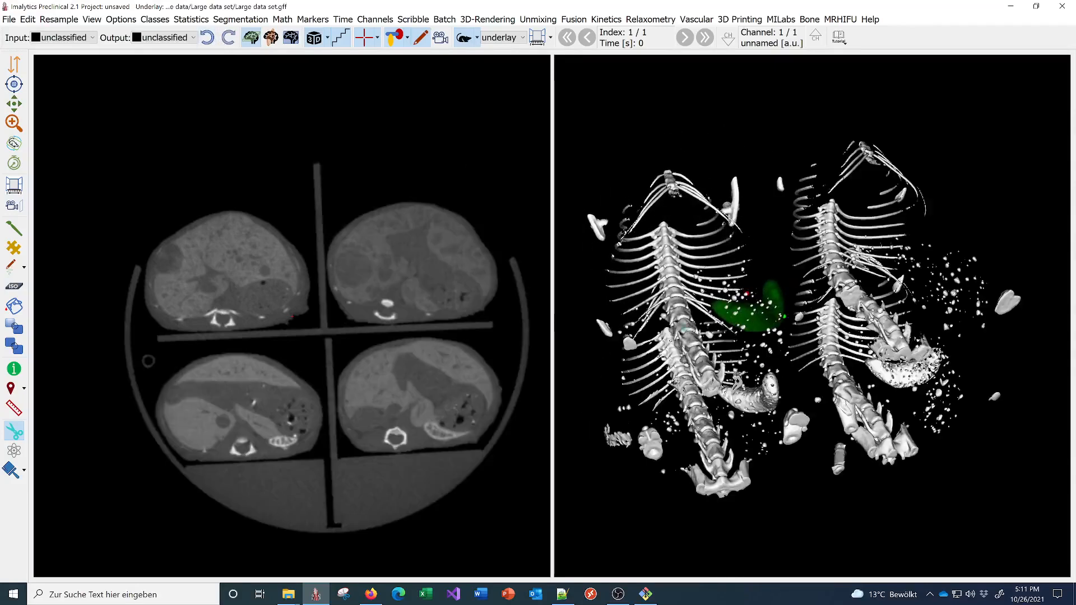
# - Try cropping to the lower-right mouse in the 3D rendering, and undo the crop
pyautogui.moveTo(874, 390)
pyautogui.mouseDown(button='middle')
pyautogui.moveTo(799, 305)
pyautogui.moveTo(783, 359)
pyautogui.mouseUp(button='middle')
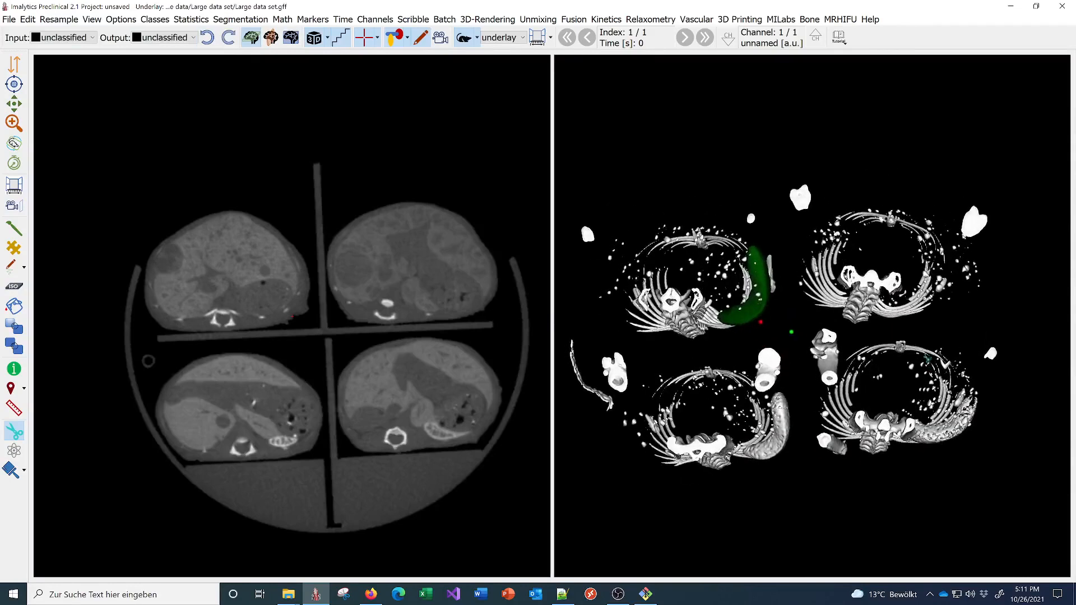
pyautogui.moveTo(926, 339)
pyautogui.mouseDown()
pyautogui.moveTo(819, 358)
pyautogui.moveTo(812, 443)
pyautogui.moveTo(947, 445)
pyautogui.moveTo(952, 348)
pyautogui.moveTo(929, 340)
pyautogui.mouseUp()
pyautogui.moveTo(869, 255); pyautogui.dragTo(839, 264, button='middle')
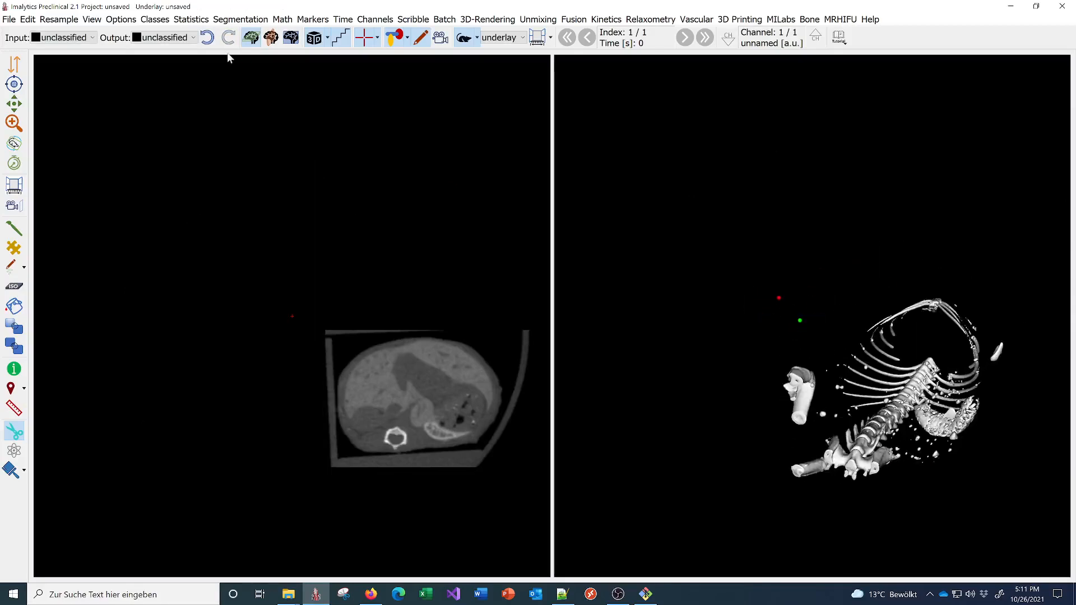
pyautogui.click(207, 37)
# - Crop the data set in the 3D rendering around all four mice, trimming the outer margins
pyautogui.moveTo(767, 325); pyautogui.dragTo(723, 238, button='middle')
pyautogui.moveTo(1014, 385)
pyautogui.mouseDown()
pyautogui.moveTo(1014, 339)
pyautogui.moveTo(813, 336)
pyautogui.moveTo(765, 364)
pyautogui.moveTo(970, 449)
pyautogui.moveTo(1011, 409)
pyautogui.moveTo(1002, 373)
pyautogui.mouseUp()
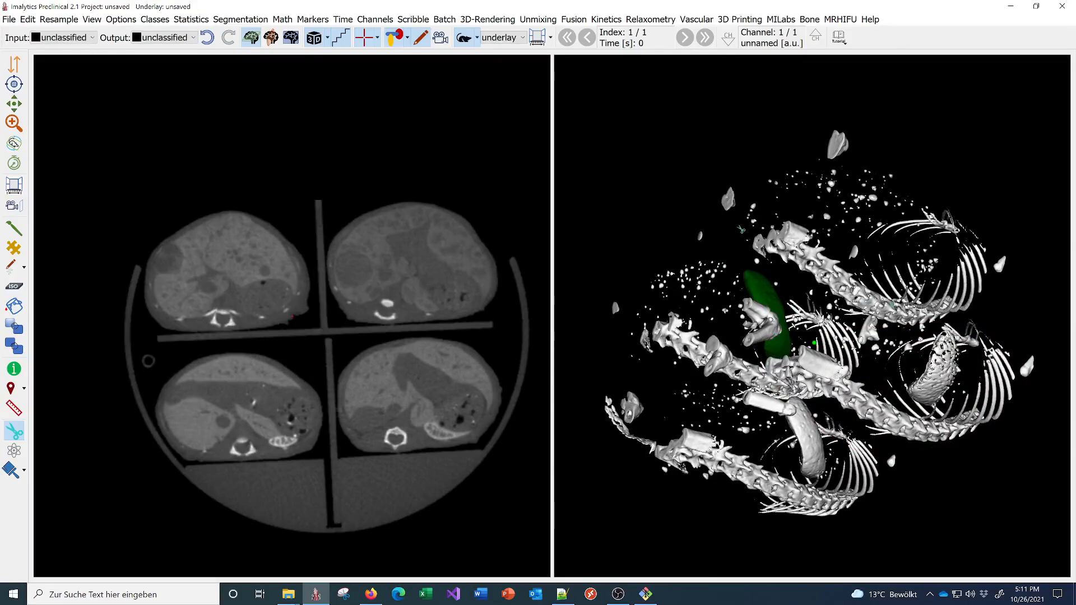
# - Try cropping to the lower-right mouse and further to its ribcage in the 3D rendering, and undo both crops
pyautogui.moveTo(825, 209); pyautogui.dragTo(789, 368, button='middle')
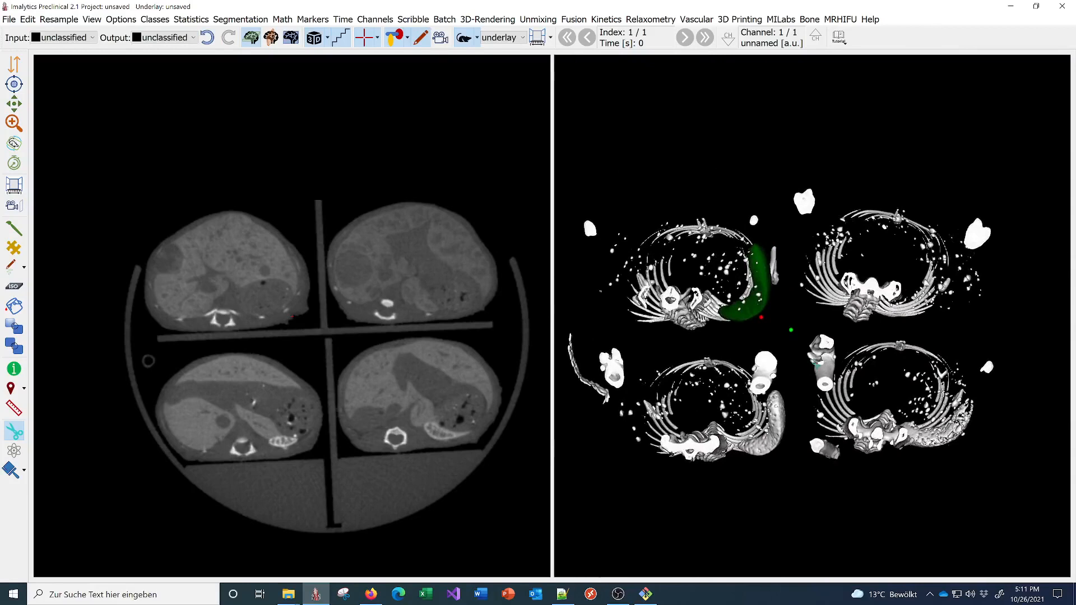
pyautogui.moveTo(936, 338)
pyautogui.mouseDown()
pyautogui.moveTo(870, 340)
pyautogui.moveTo(812, 359)
pyautogui.moveTo(807, 452)
pyautogui.moveTo(974, 447)
pyautogui.moveTo(962, 337)
pyautogui.mouseUp()
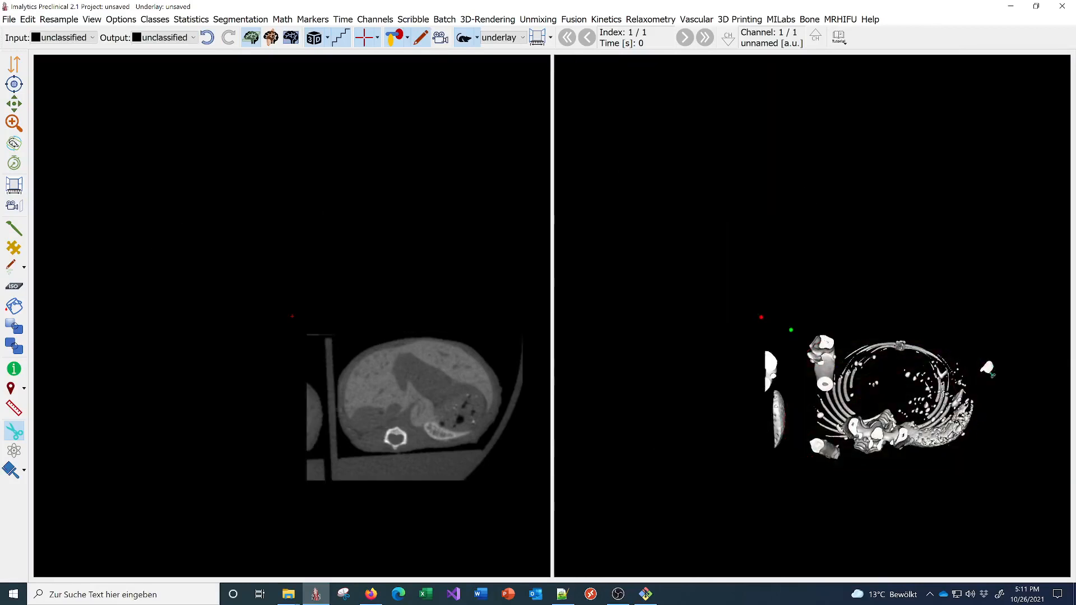
pyautogui.moveTo(942, 217); pyautogui.dragTo(938, 417, button='middle')
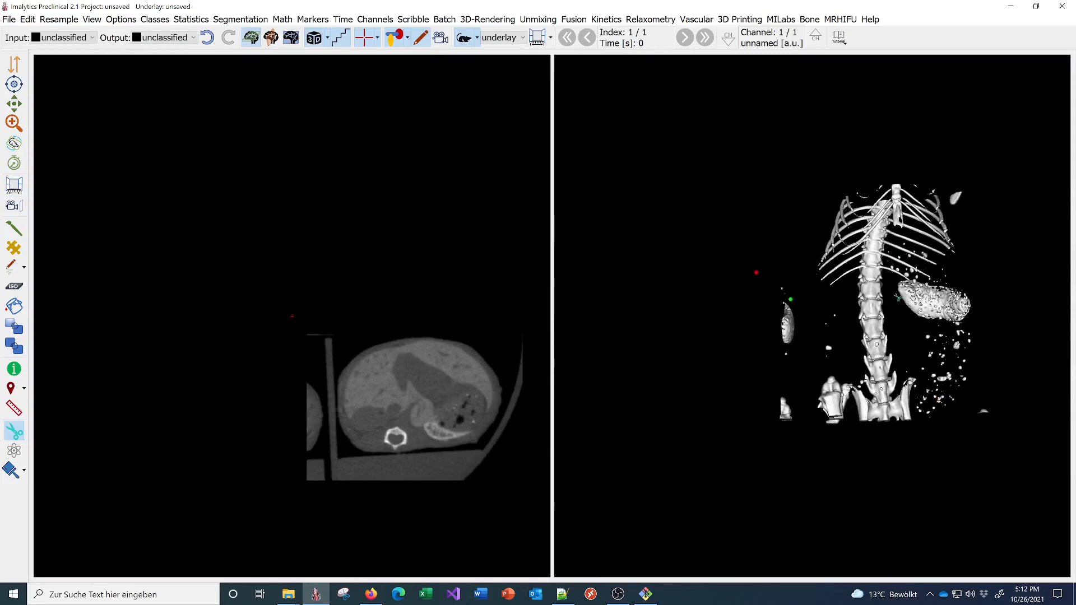
pyautogui.moveTo(952, 192)
pyautogui.mouseDown()
pyautogui.moveTo(965, 260)
pyautogui.moveTo(892, 289)
pyautogui.moveTo(829, 283)
pyautogui.moveTo(817, 235)
pyautogui.moveTo(827, 190)
pyautogui.mouseUp()
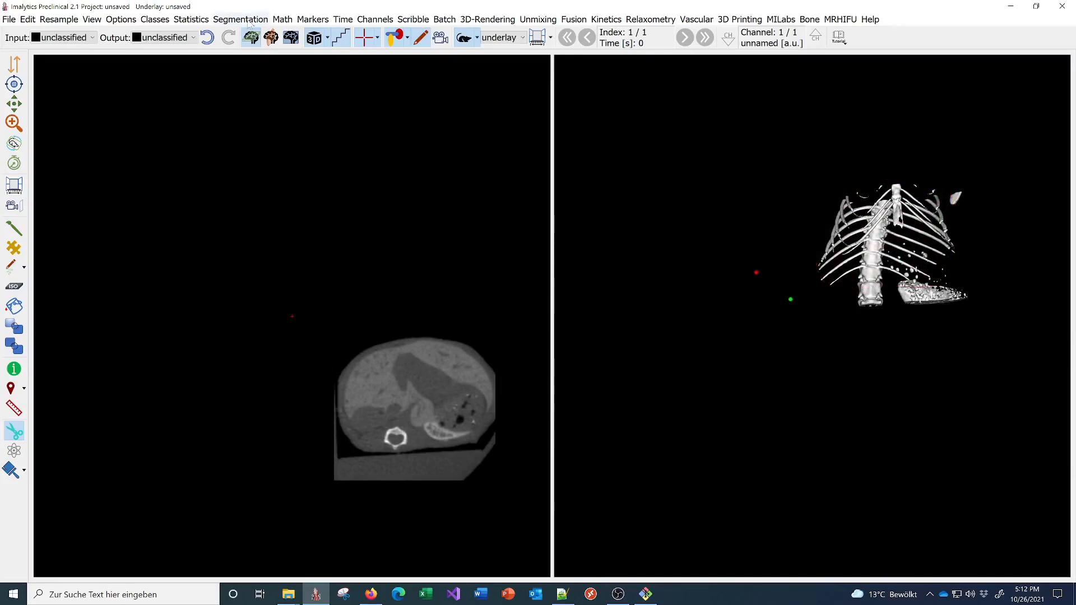
pyautogui.click(206, 37)
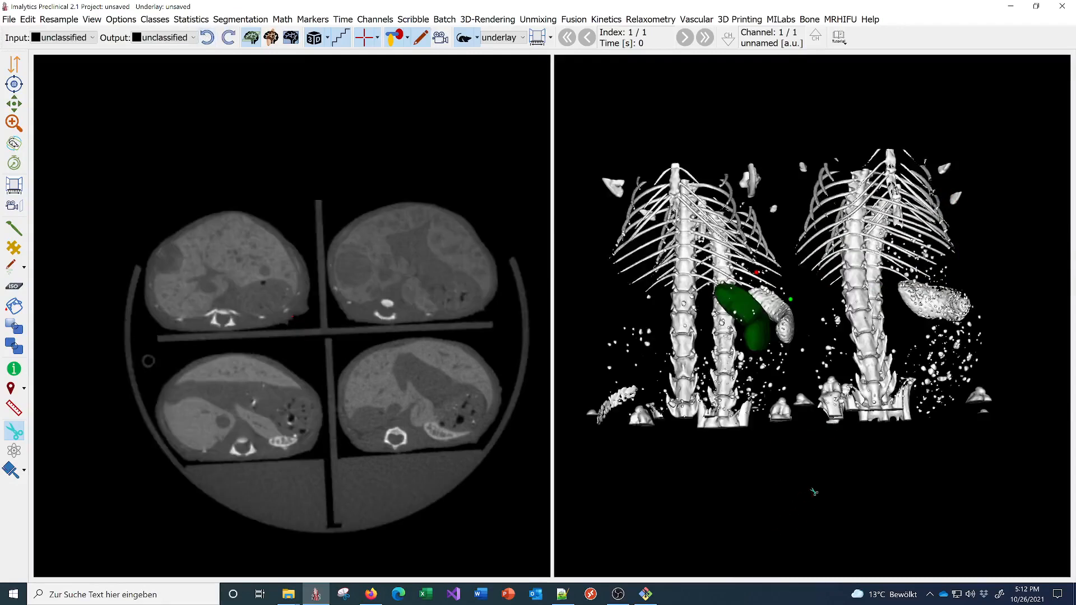
# - Examine the X, Y and Z start and dimension settings for cropping the selected layer, and close them without cropping
pyautogui.moveTo(814, 492); pyautogui.dragTo(839, 370)
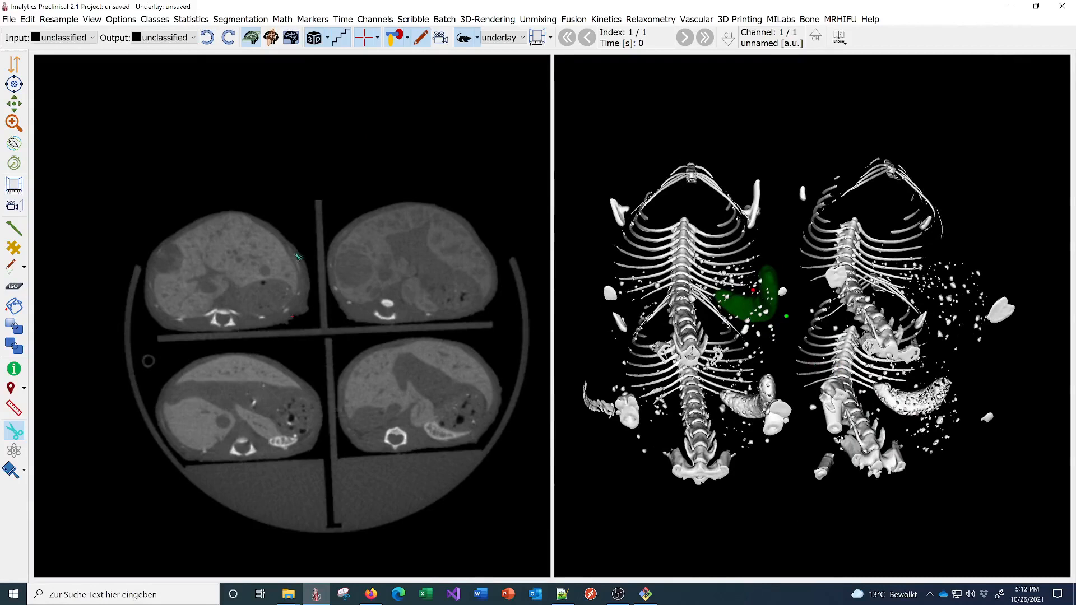
pyautogui.click(28, 19)
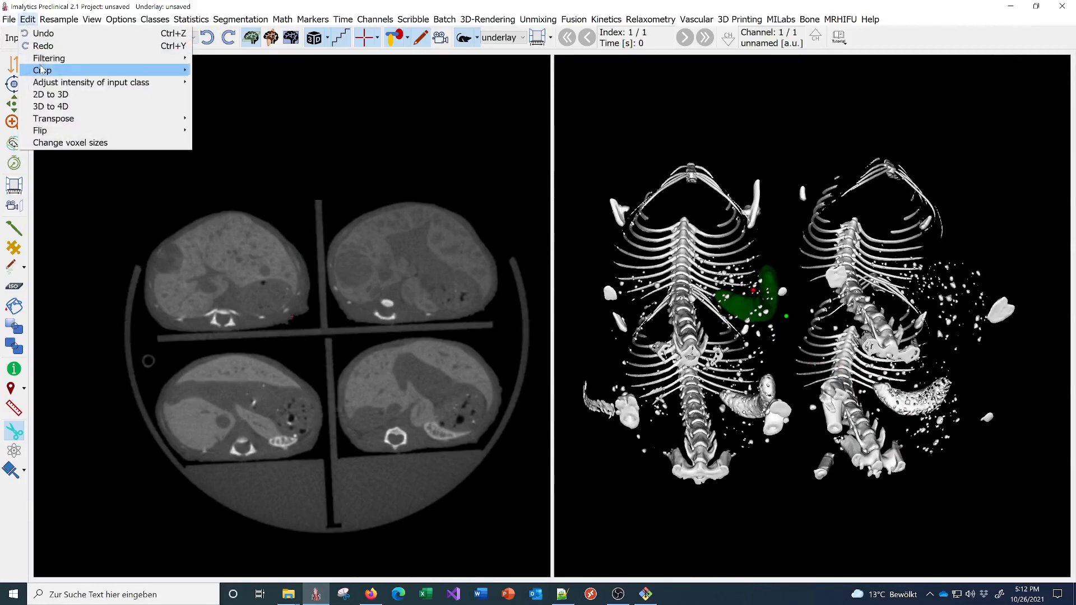
pyautogui.moveTo(41, 69)
pyautogui.click(218, 72)
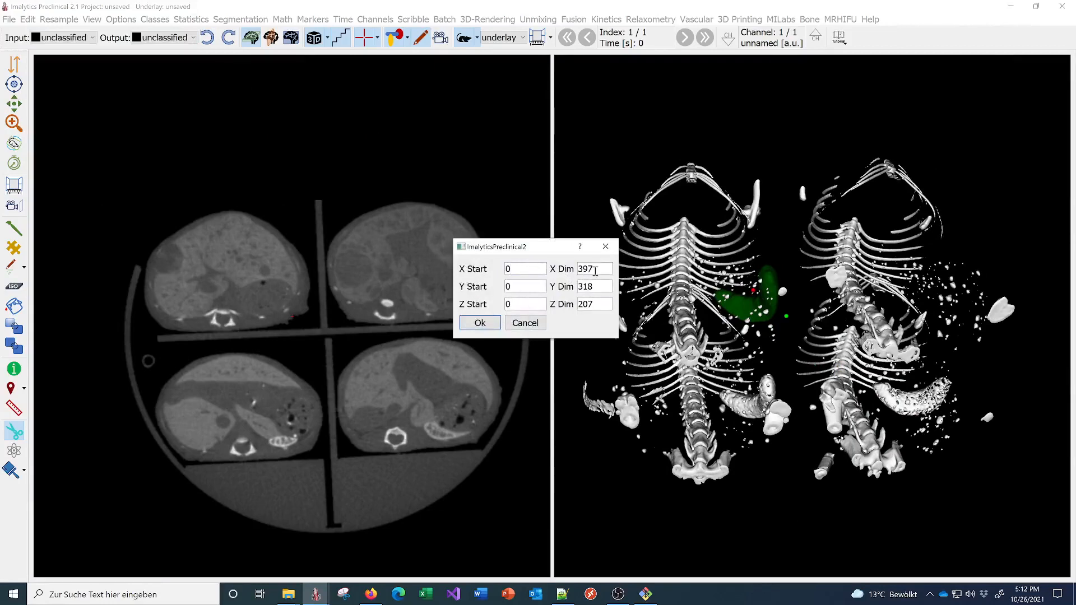
pyautogui.click(524, 323)
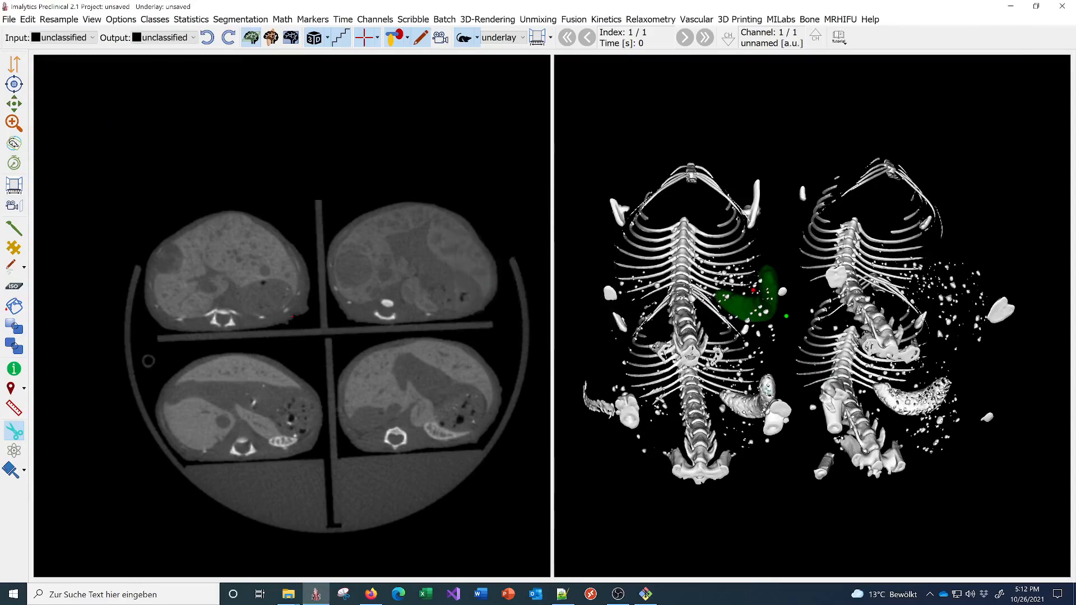
# - Try cropping the data set to the Spleen input class, inspect the cropped spleen in the slice view, and undo the crop
pyautogui.click(68, 40)
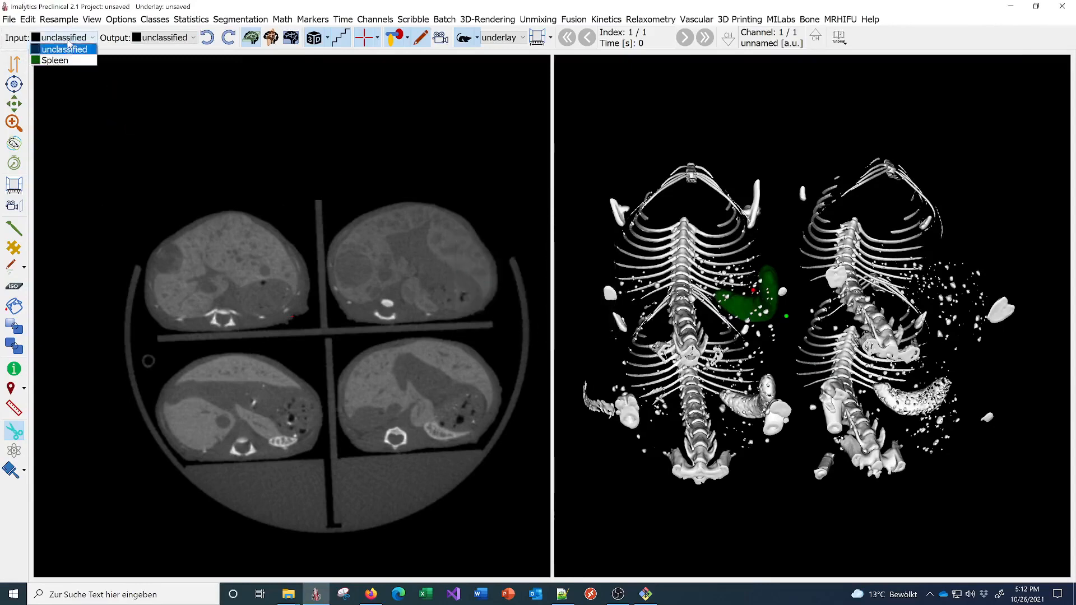
pyautogui.click(55, 60)
pyautogui.click(28, 21)
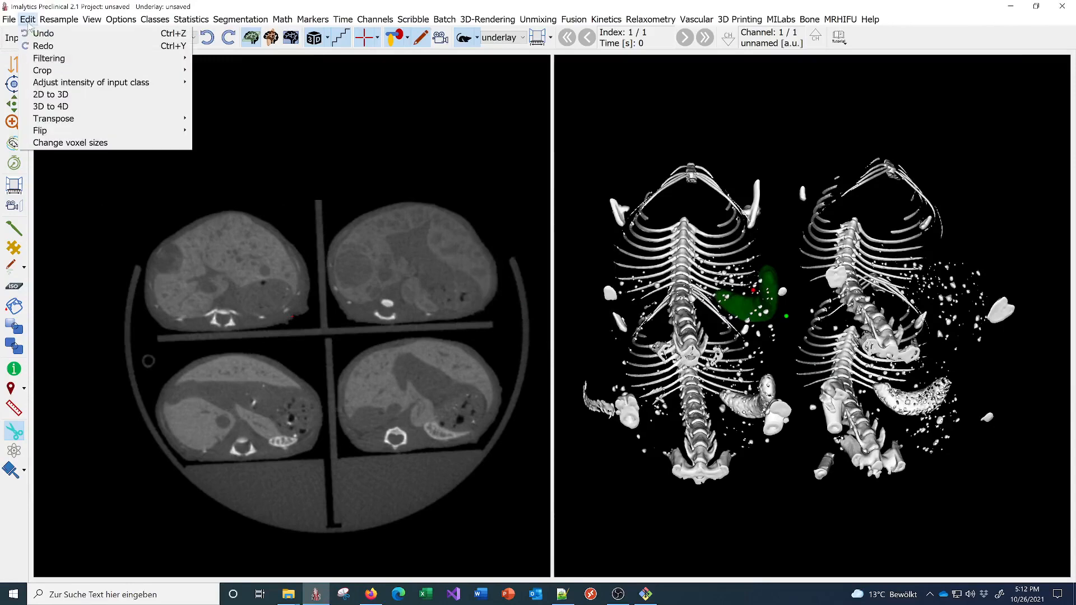
pyautogui.moveTo(42, 70)
pyautogui.click(235, 84)
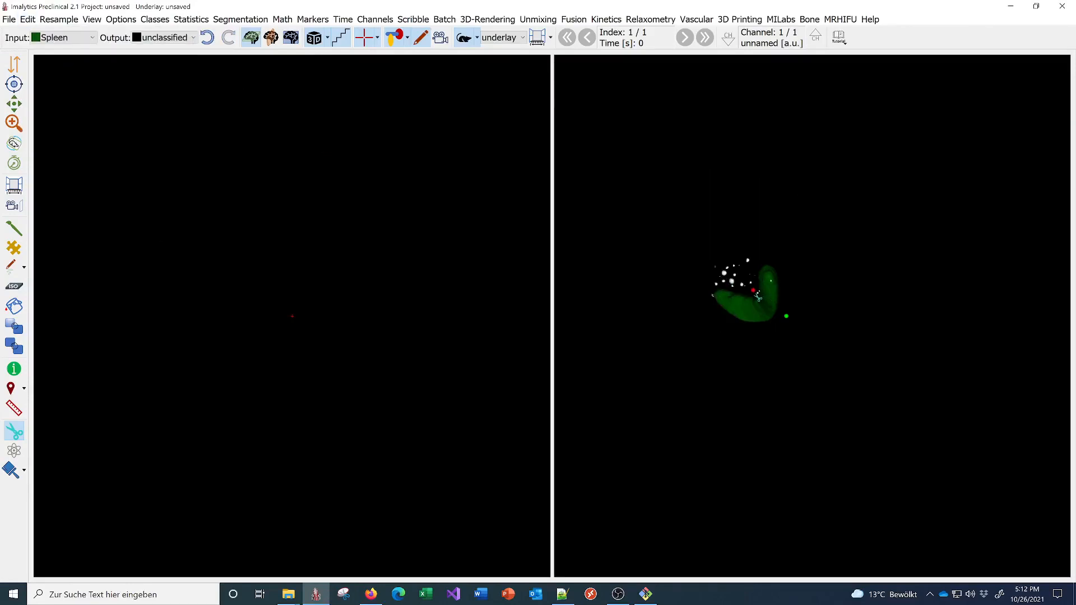
pyautogui.click(757, 307)
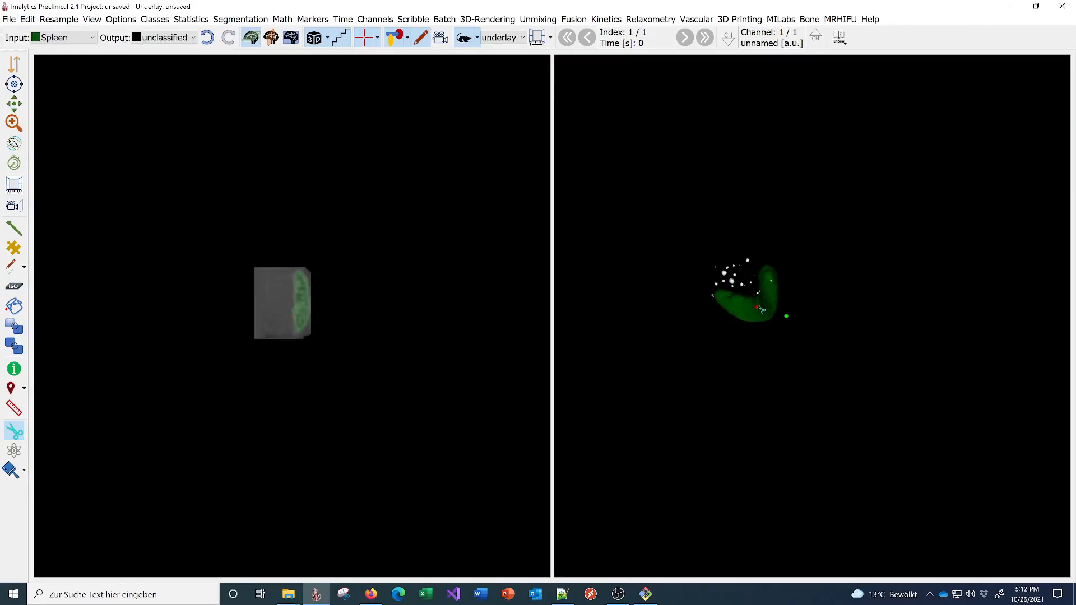
pyautogui.click(206, 38)
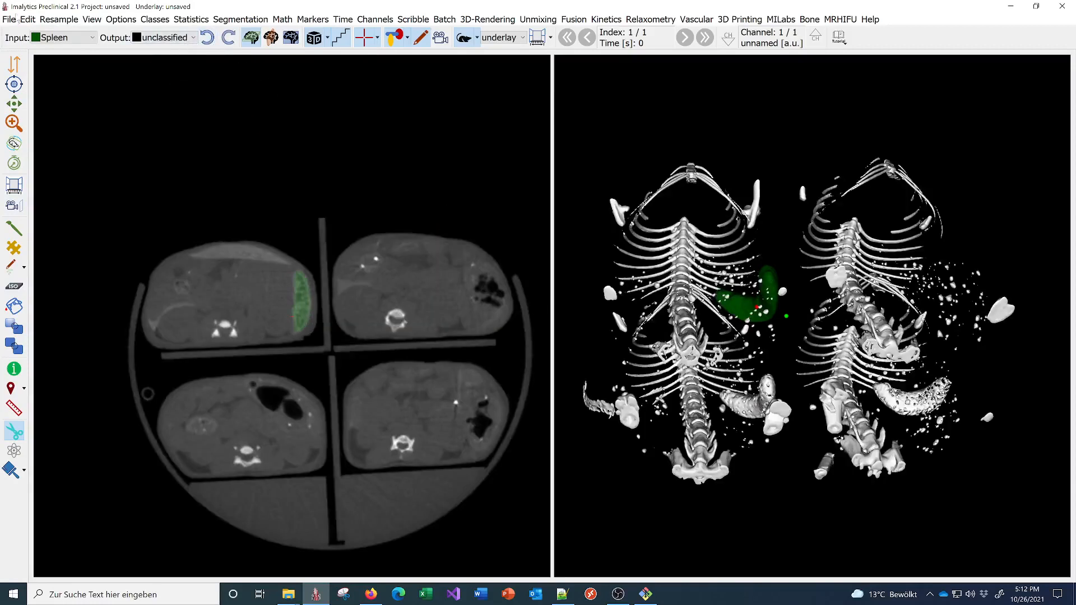
pyautogui.click(26, 20)
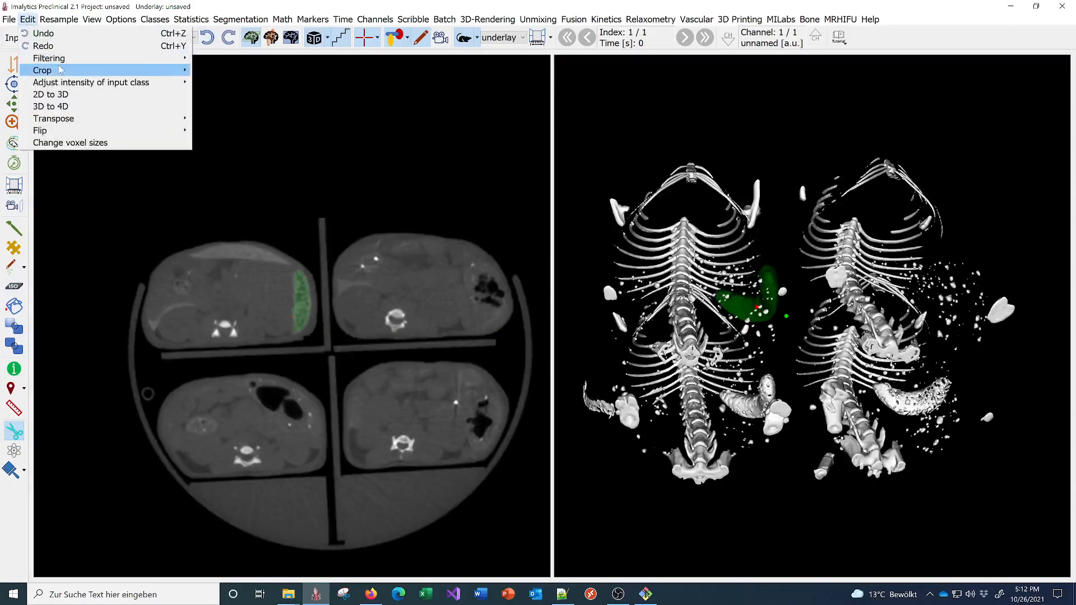
pyautogui.moveTo(56, 70)
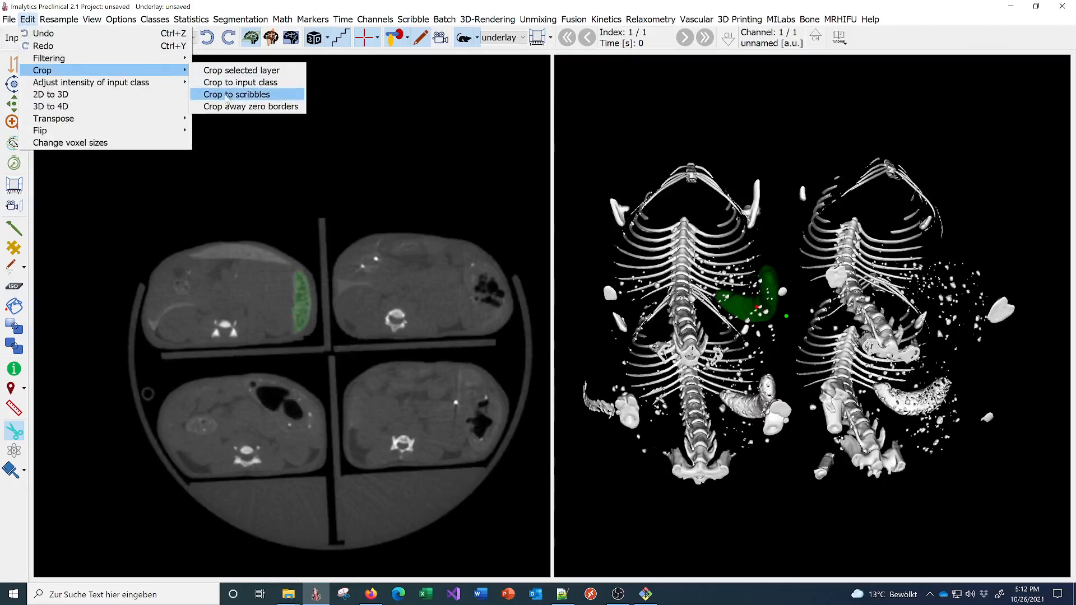
pyautogui.click(291, 8)
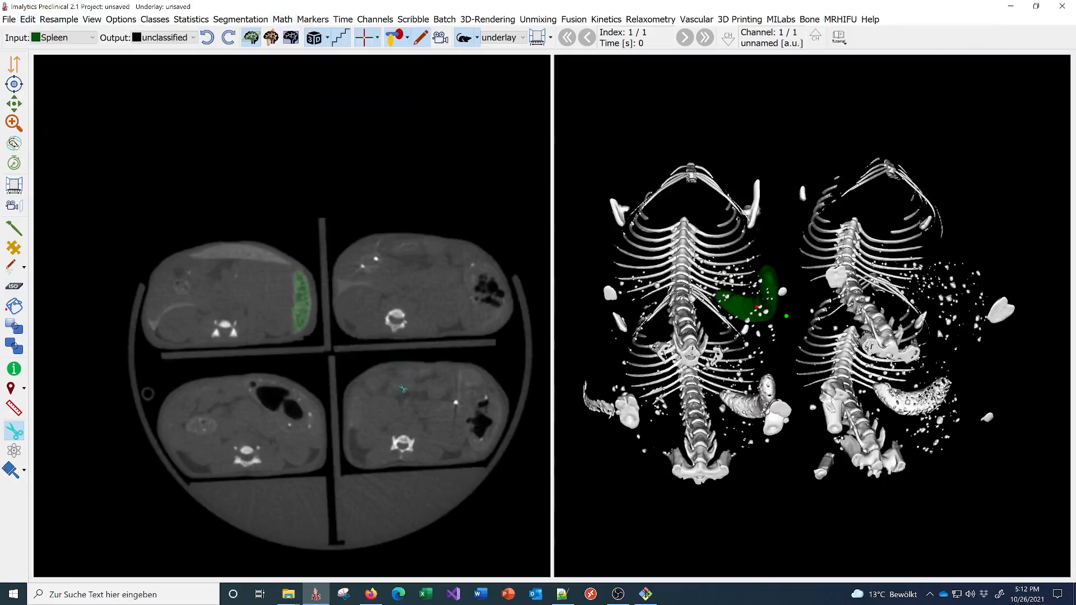
# - Draw scribbles around the upper-right mouse in the slice view on two different slices
pyautogui.click(13, 269)
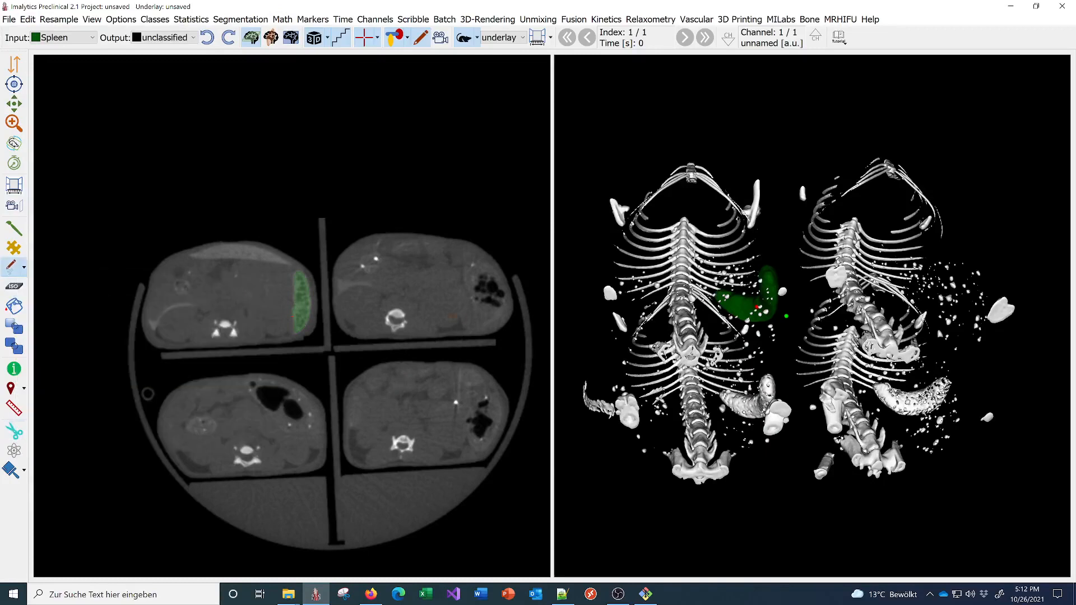
pyautogui.moveTo(468, 335)
pyautogui.mouseDown()
pyautogui.moveTo(366, 339)
pyautogui.moveTo(464, 242)
pyautogui.mouseUp()
pyautogui.moveTo(446, 271); pyautogui.dragTo(442, 342, button='right')
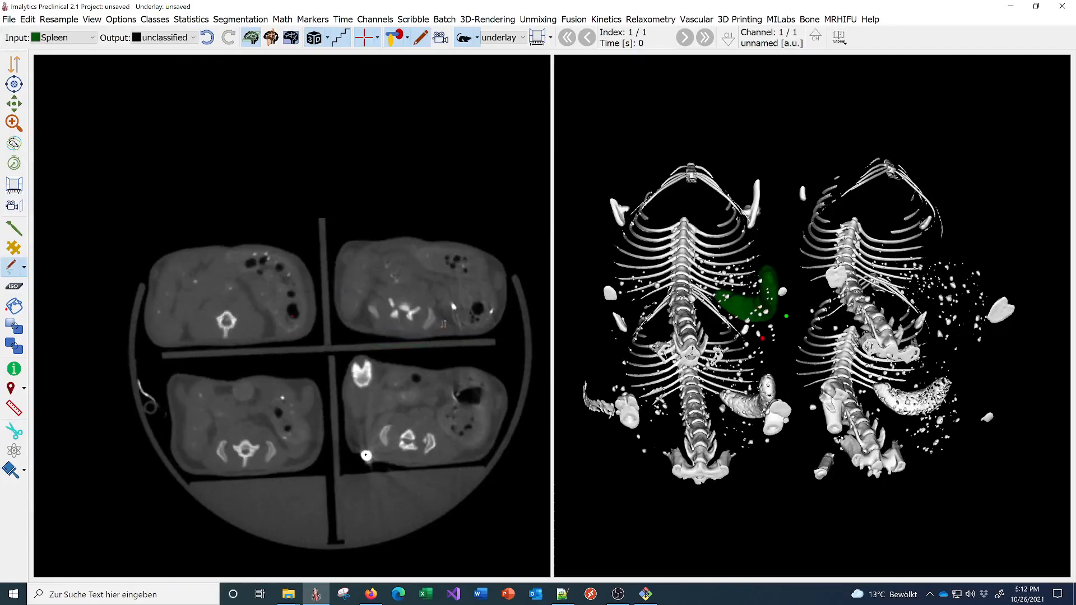
pyautogui.moveTo(442, 343)
pyautogui.mouseDown()
pyautogui.moveTo(344, 289)
pyautogui.moveTo(468, 247)
pyautogui.mouseUp()
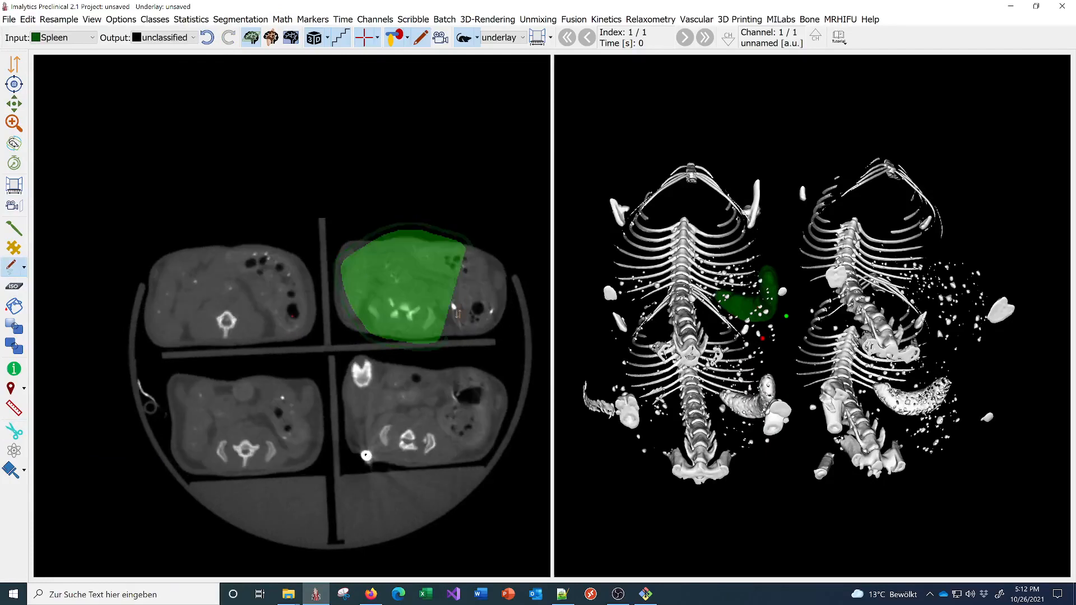
# - Show the bounding box of the scribbles around the upper-right mouse and inspect it through the slices
pyautogui.click(419, 22)
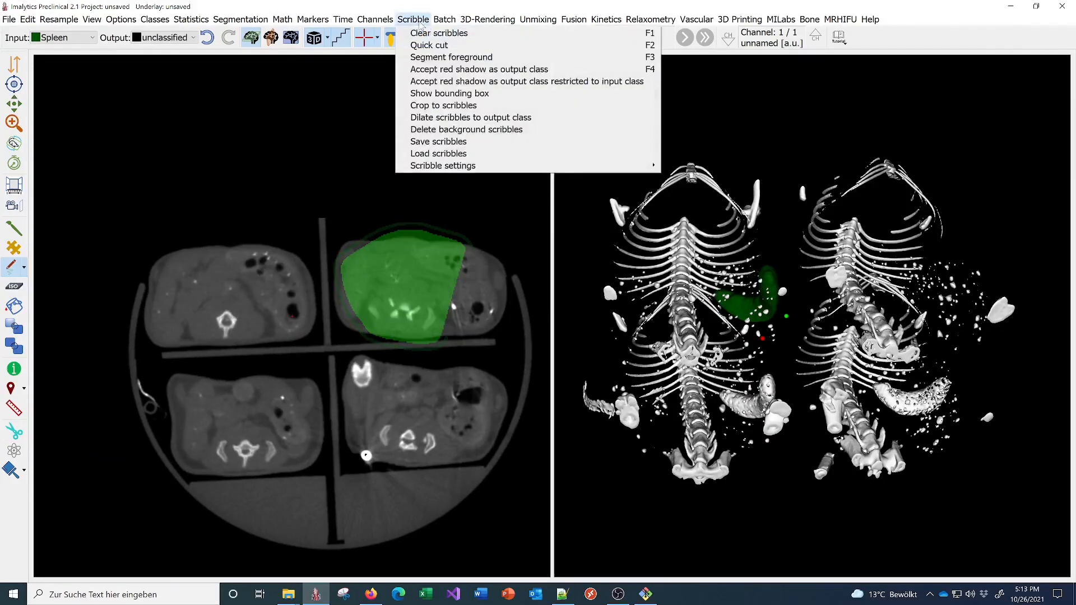
pyautogui.click(431, 93)
pyautogui.moveTo(414, 293); pyautogui.dragTo(411, 251)
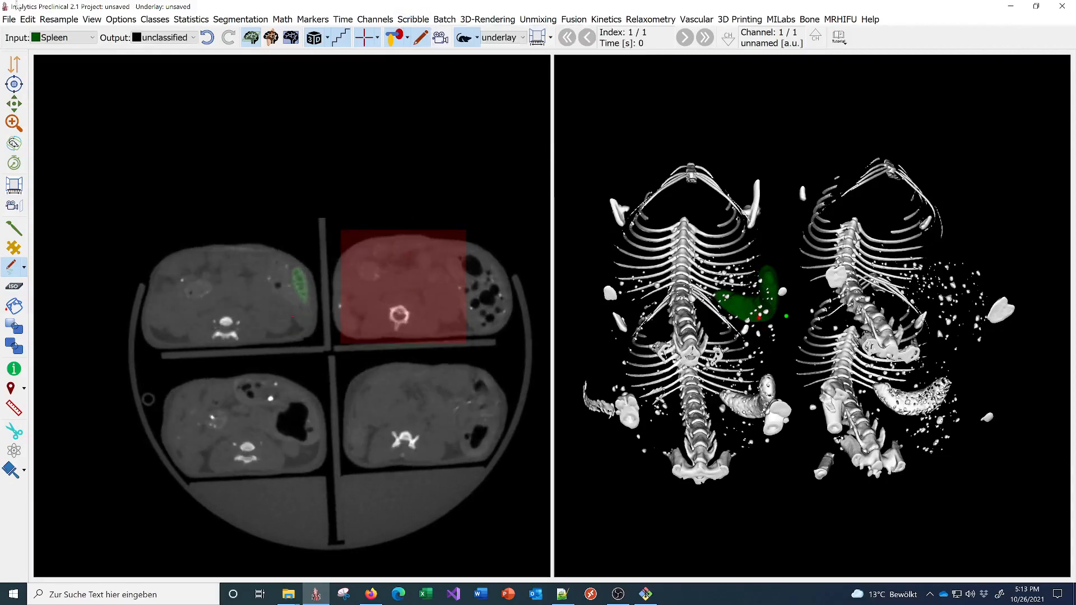
# - Try cropping the data set to the scribbles on the upper-right mouse, and undo the crop
pyautogui.click(28, 19)
pyautogui.moveTo(53, 72)
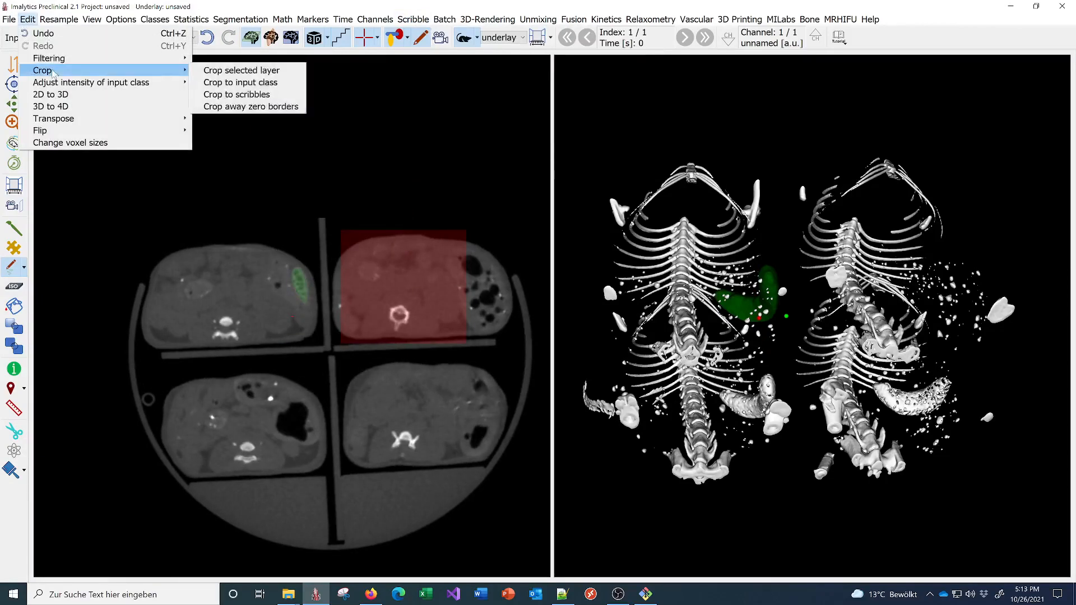
pyautogui.click(263, 94)
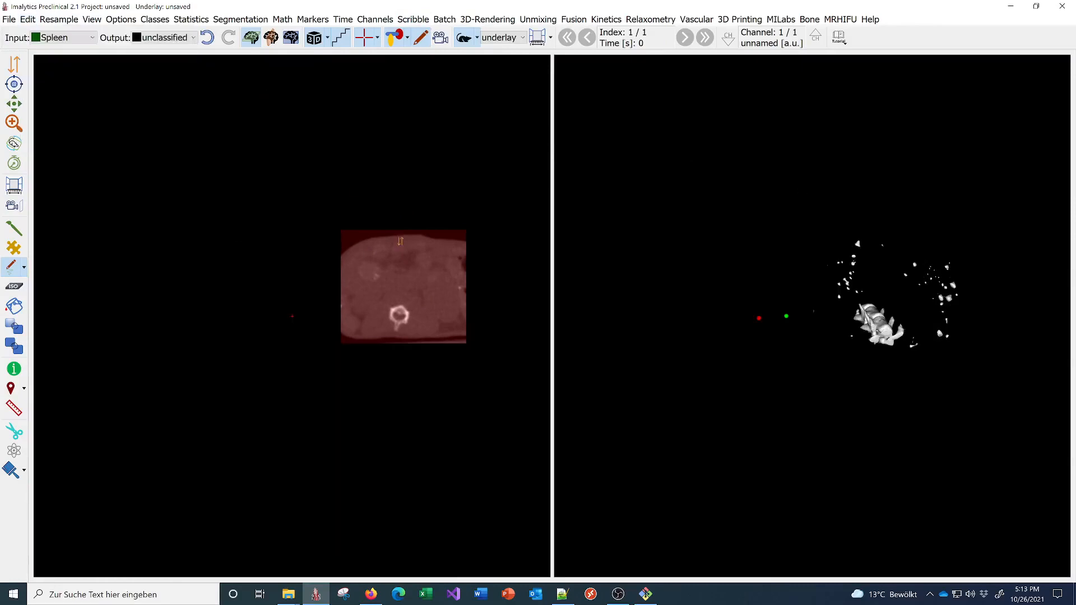
pyautogui.click(206, 37)
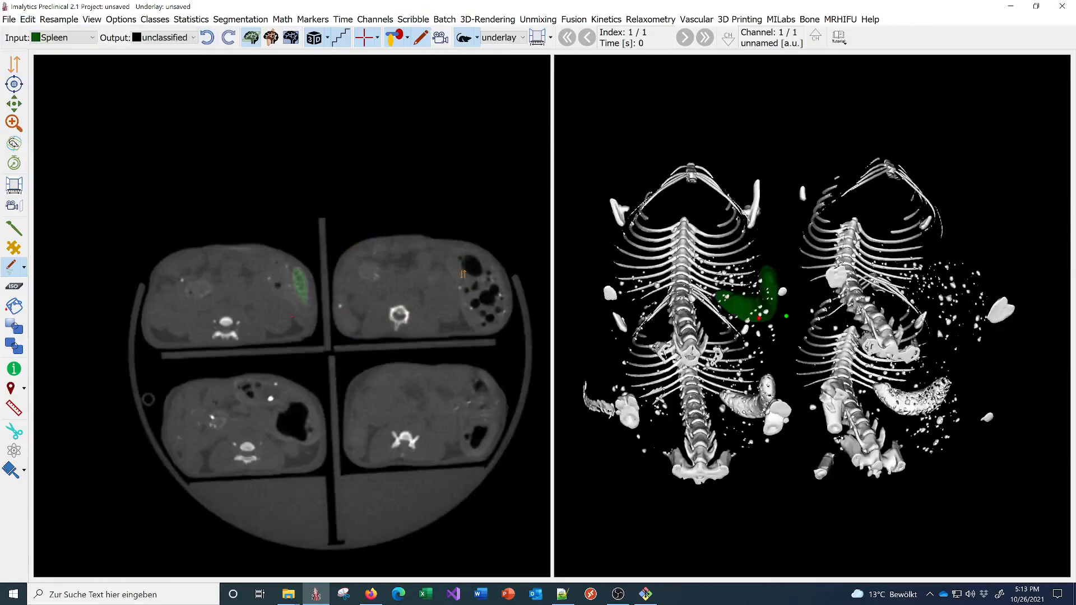